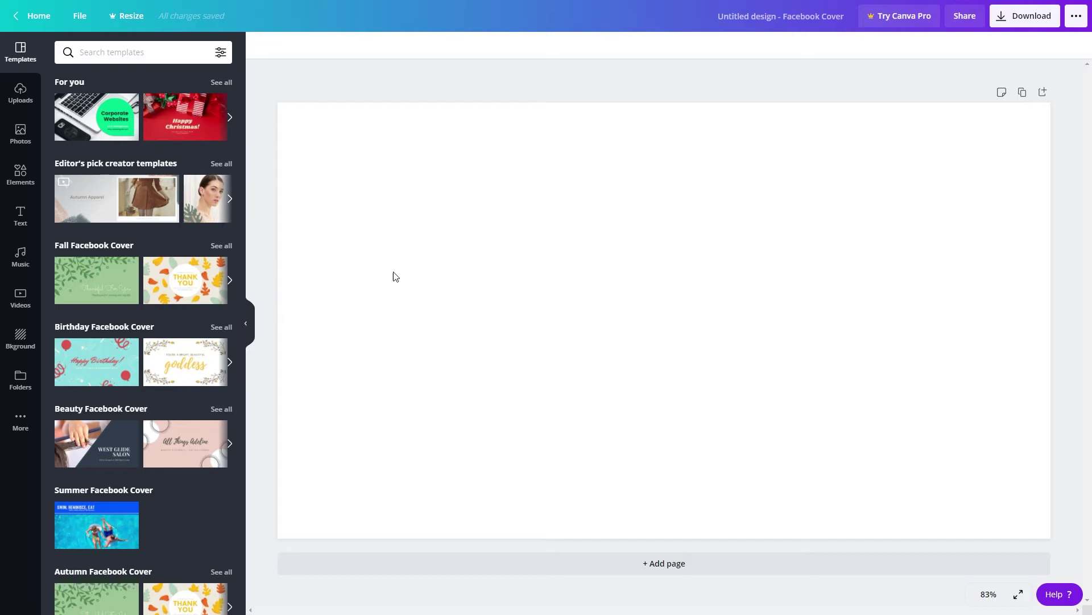
- Apply the "Corporate Websites" template with the laptop photo and green shape to the blank Facebook cover
scroll(130, 309, down, 2)
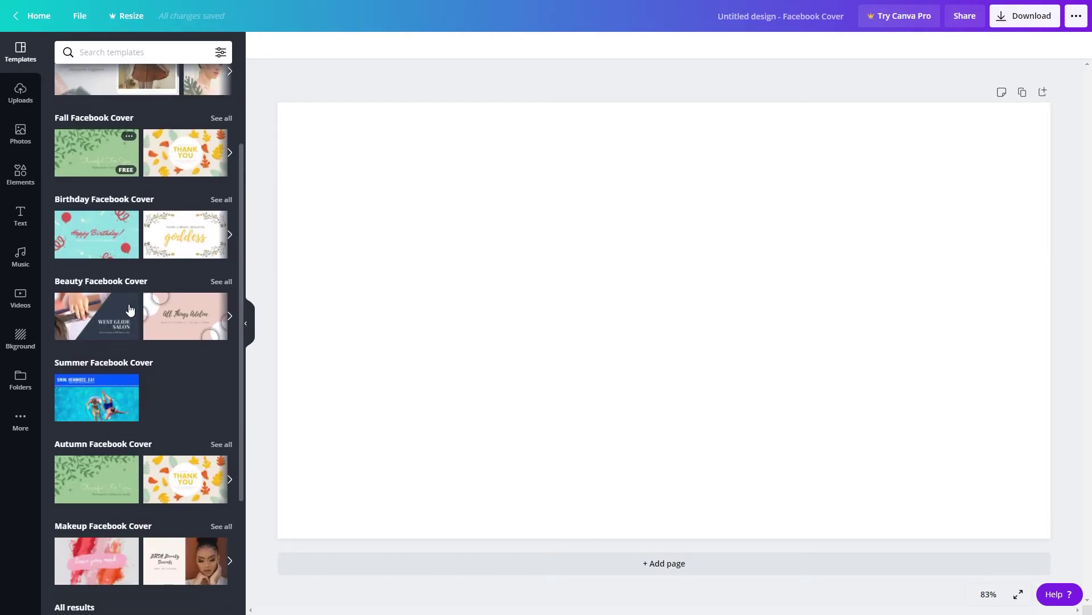
scroll(130, 309, down, 7)
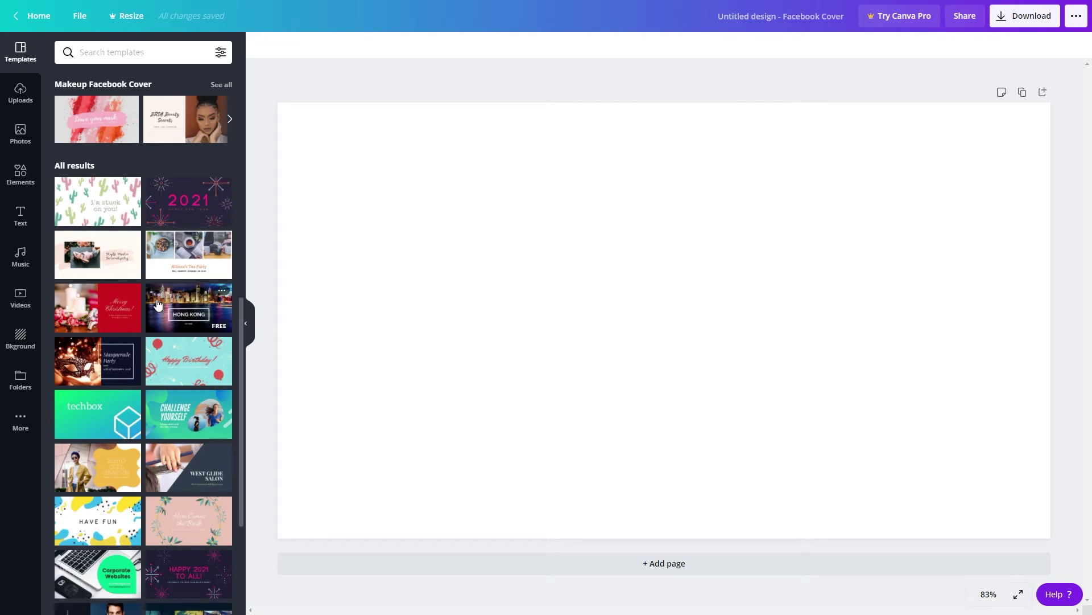
scroll(143, 259, down, 4)
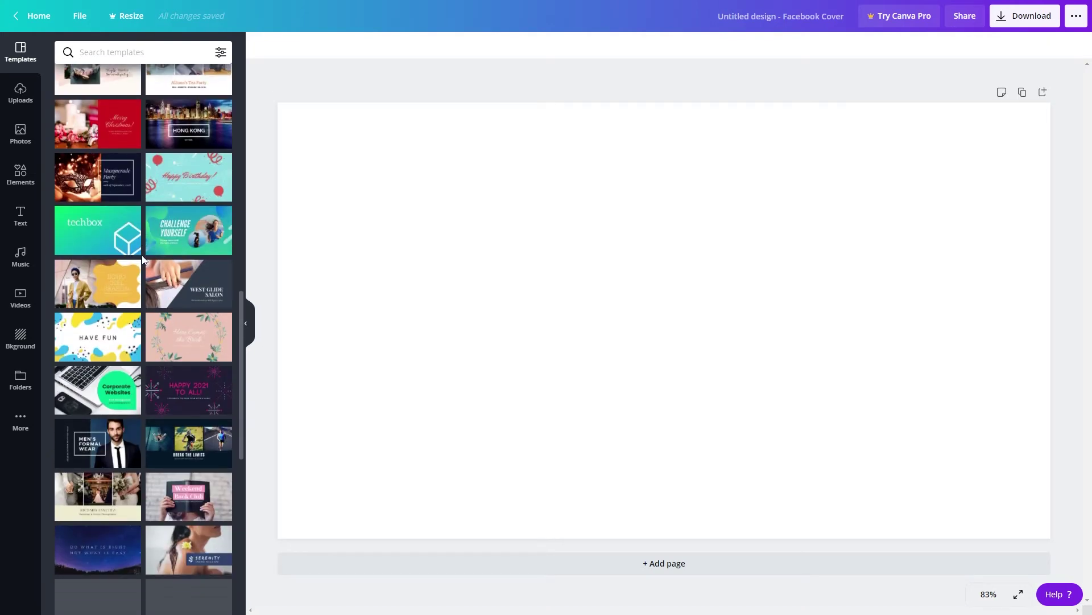
scroll(112, 364, down, 1)
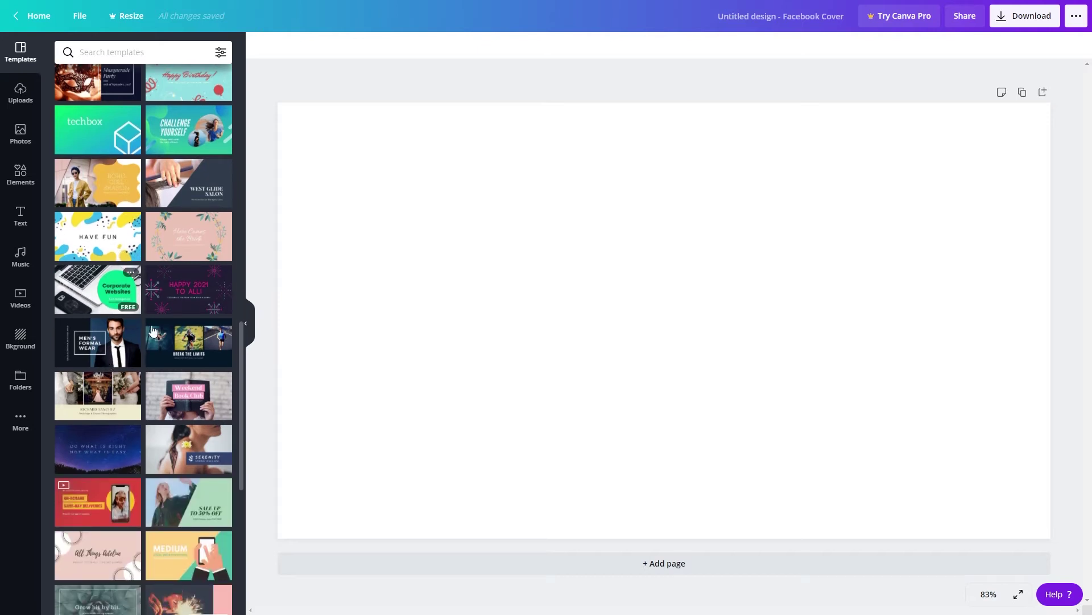
click(81, 299)
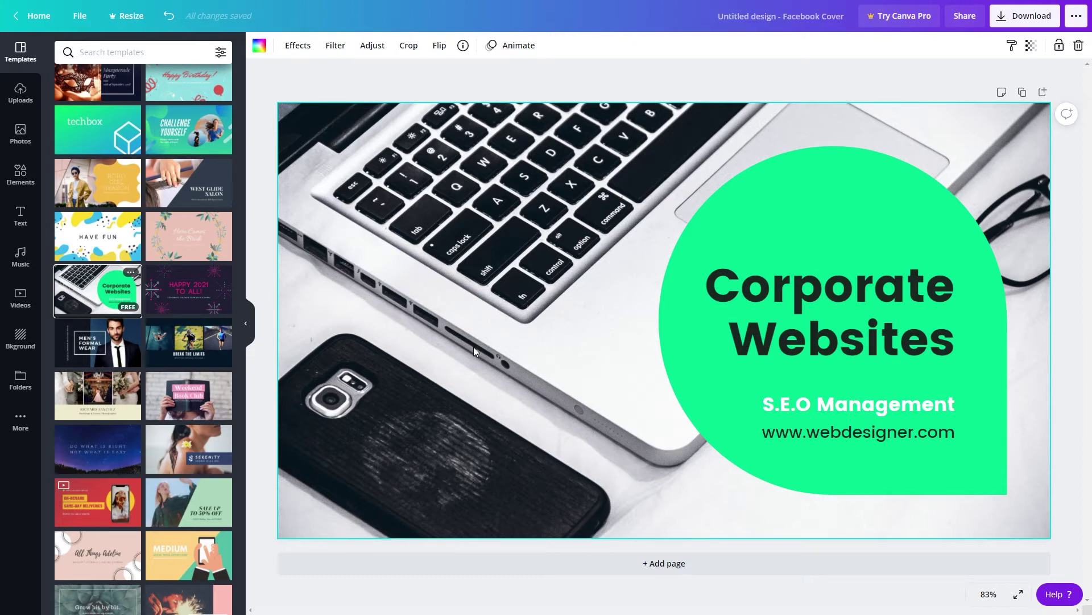
- Add a blank second page below the "Corporate Websites" page
click(665, 565)
scroll(652, 481, up, 5)
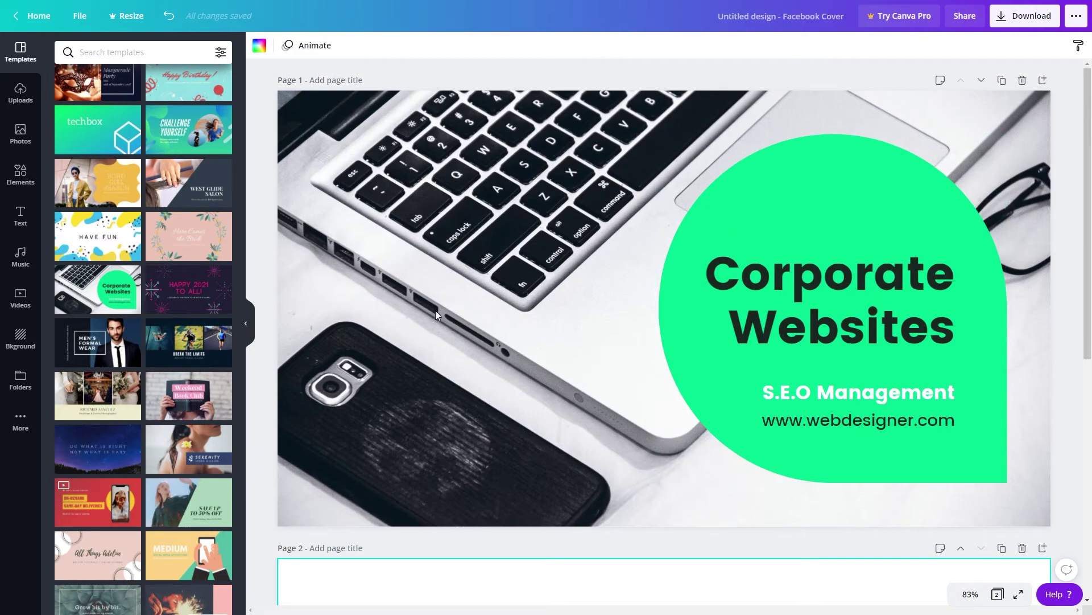
scroll(435, 364, down, 5)
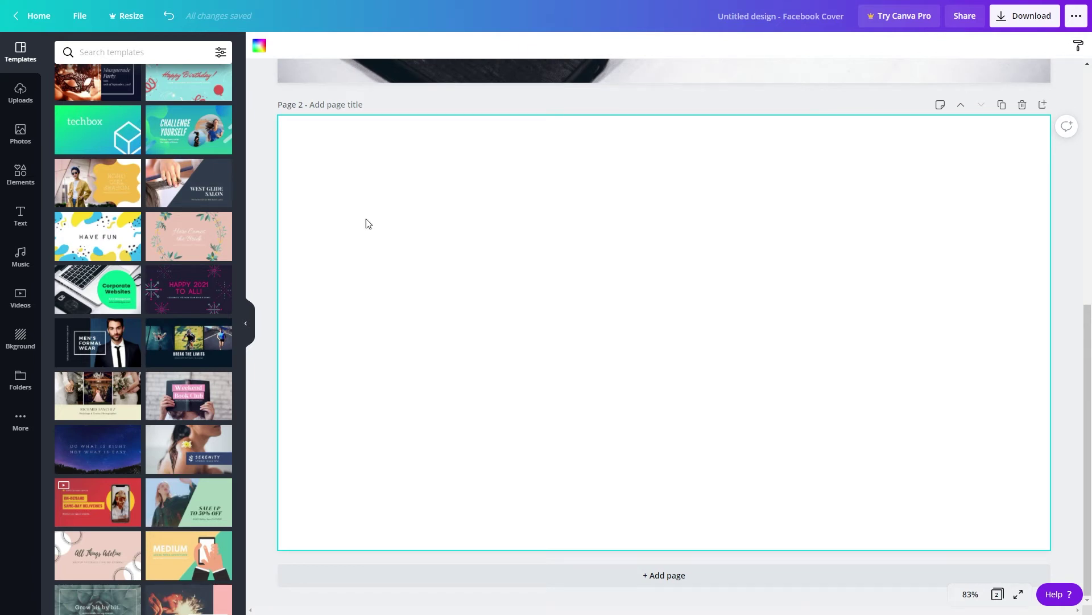
- Search the photos for "desk" and fill page 2 with the white keyboard, marble notebook and cactus photo
click(21, 136)
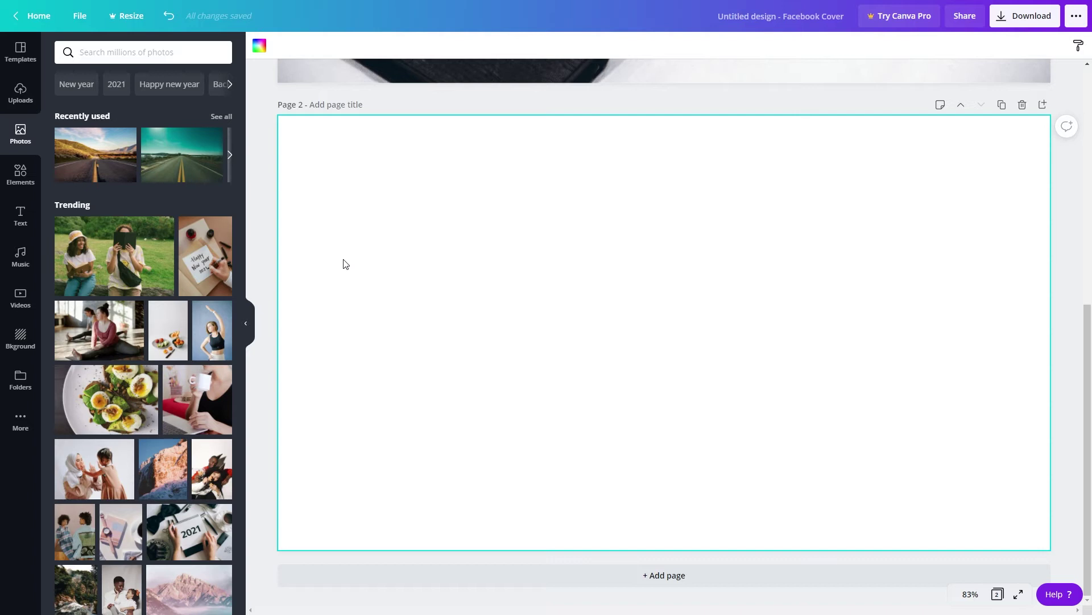
click(149, 52)
text(desk)
key(Return)
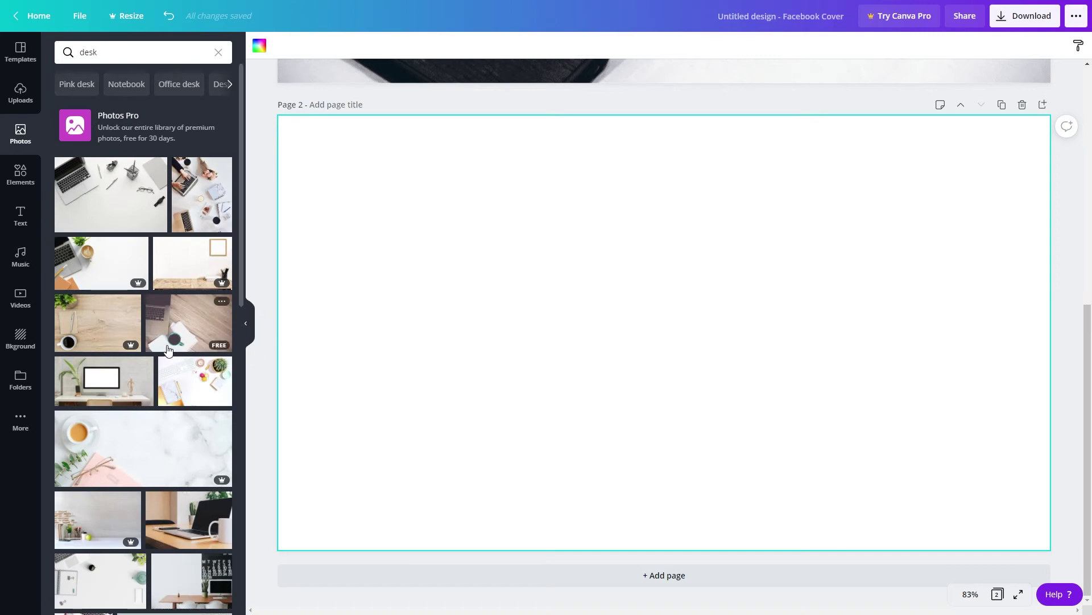
drag(191, 386, 302, 345)
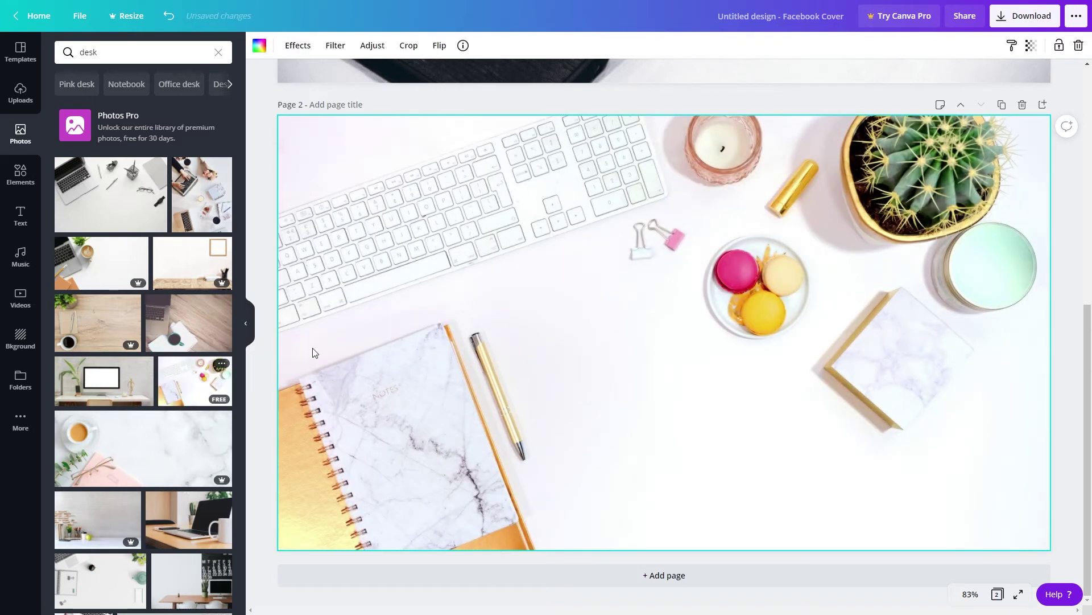
- Replace page 2's background with the desk photo of a black-screen laptop and white mug, and collapse the photo results
scroll(174, 318, down, 3)
drag(178, 364, 309, 357)
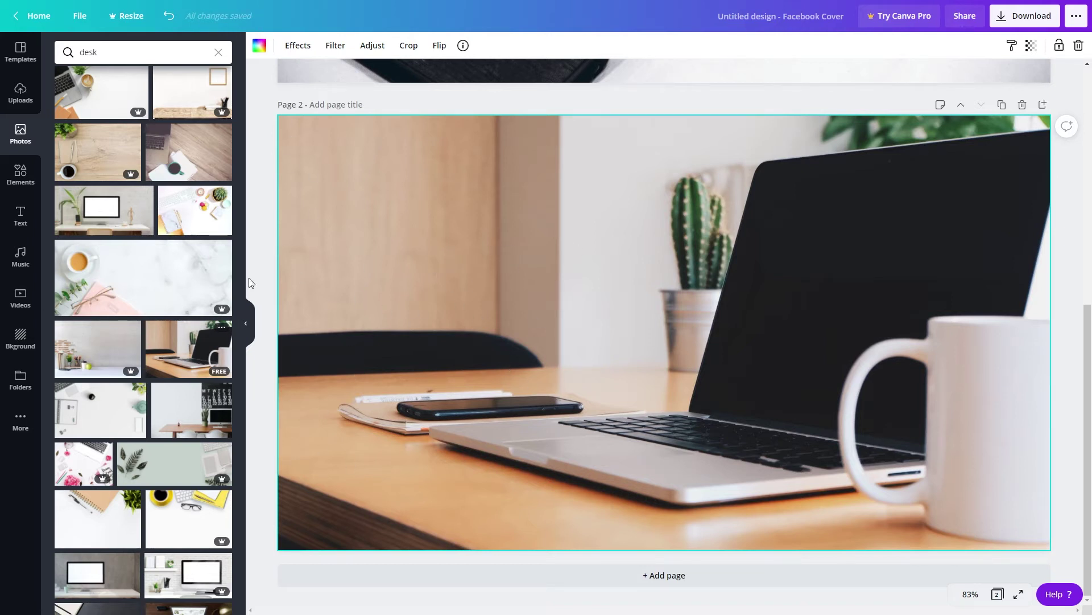
click(246, 322)
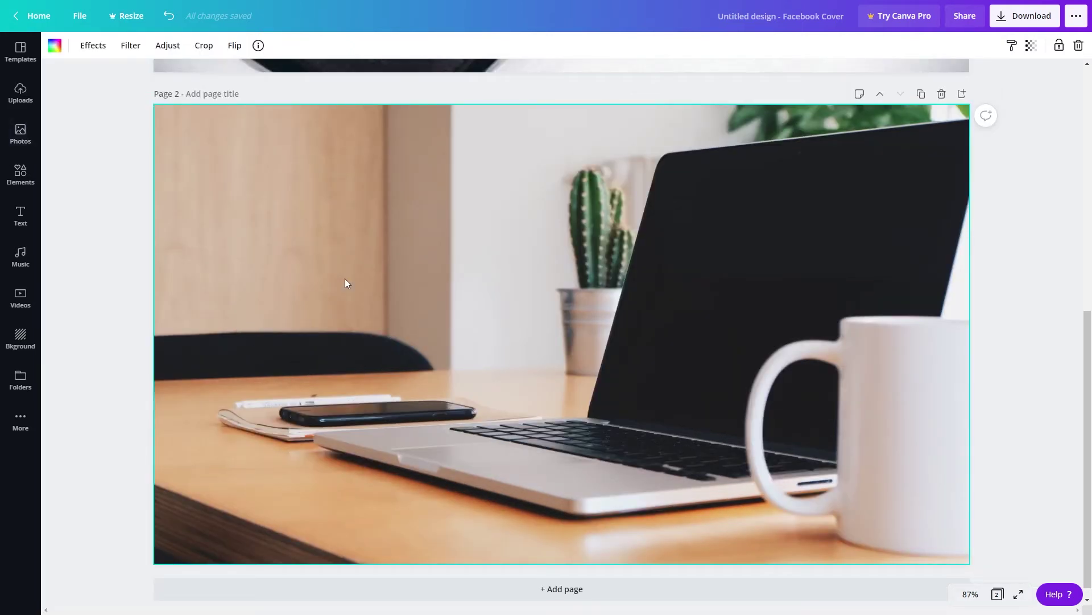
- Find a teardrop matching page 1's green shape in the full Shapes collection and insert it on page 2
scroll(542, 435, up, 8)
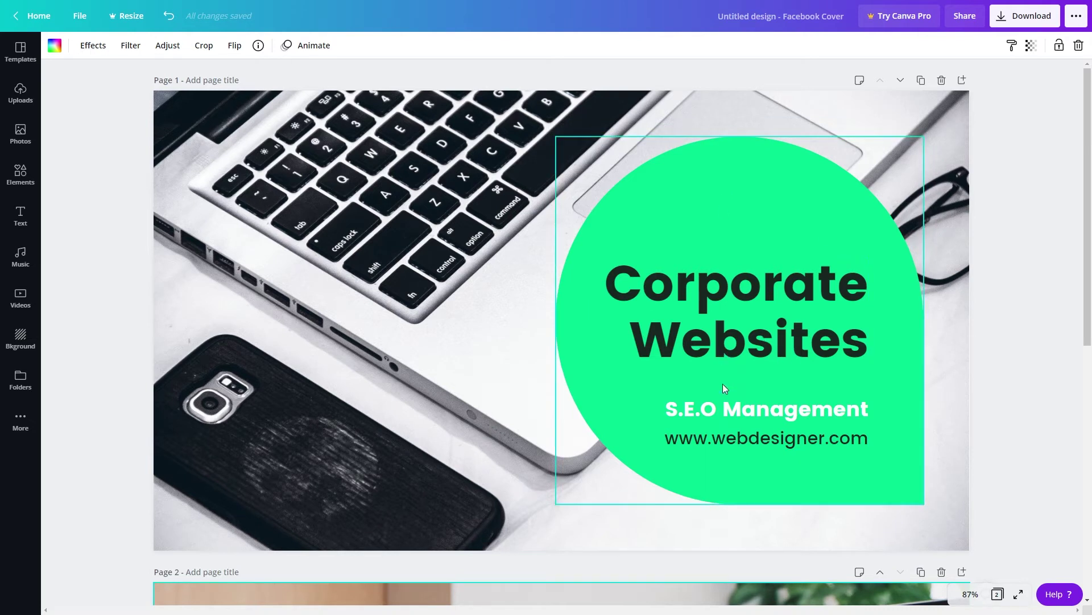
scroll(723, 383, down, 5)
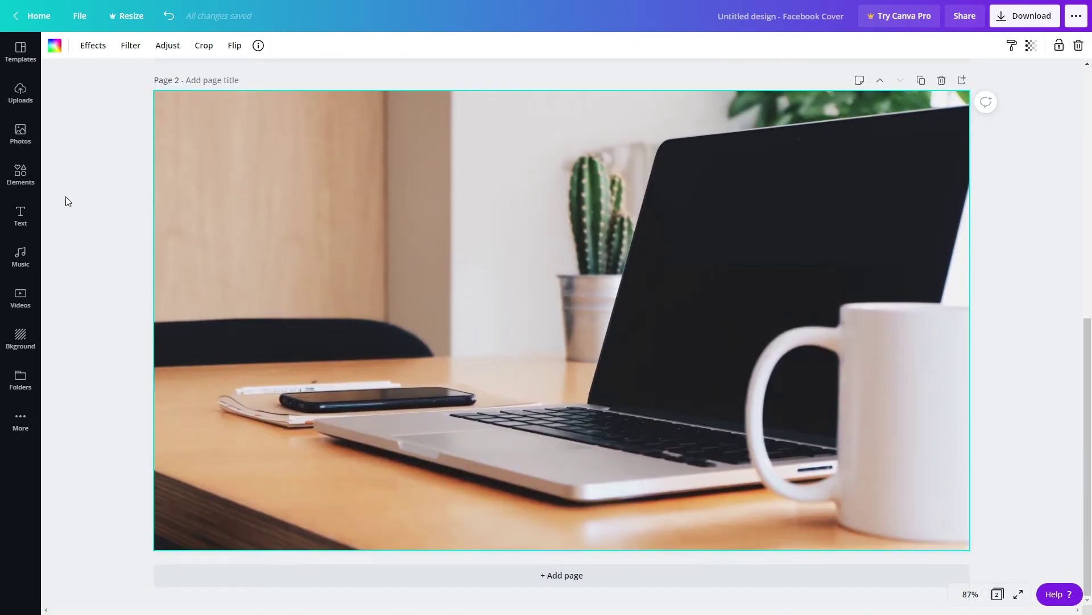
click(29, 179)
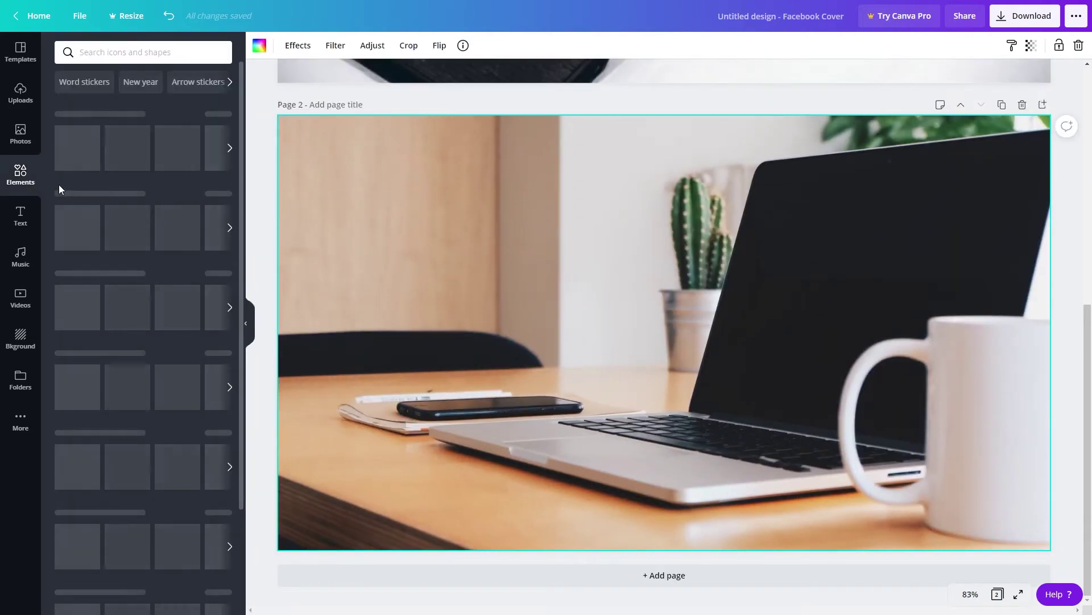
scroll(87, 276, down, 3)
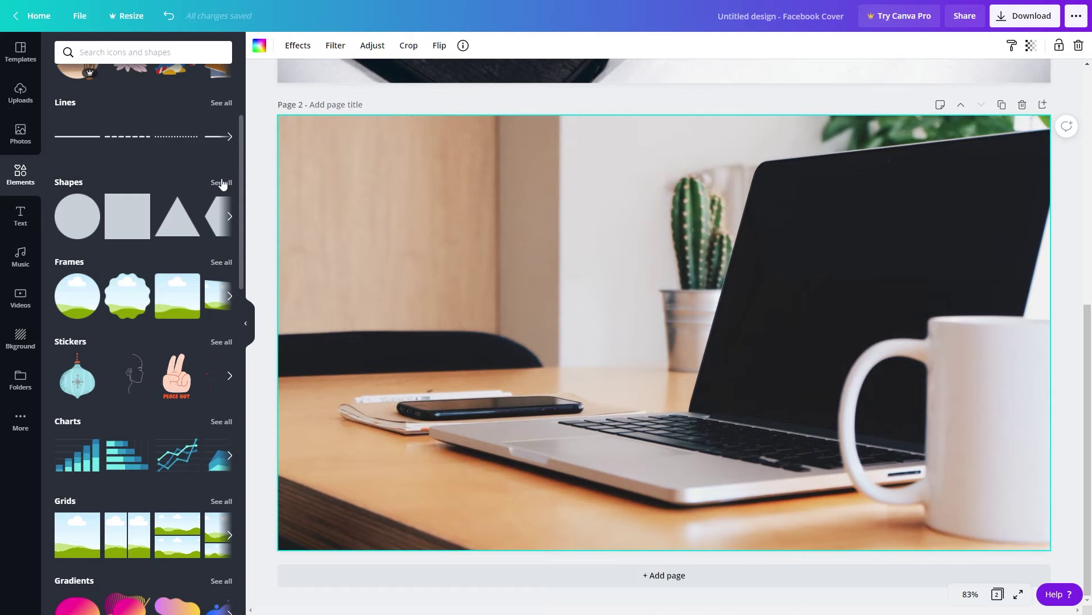
click(218, 182)
scroll(705, 455, up, 6)
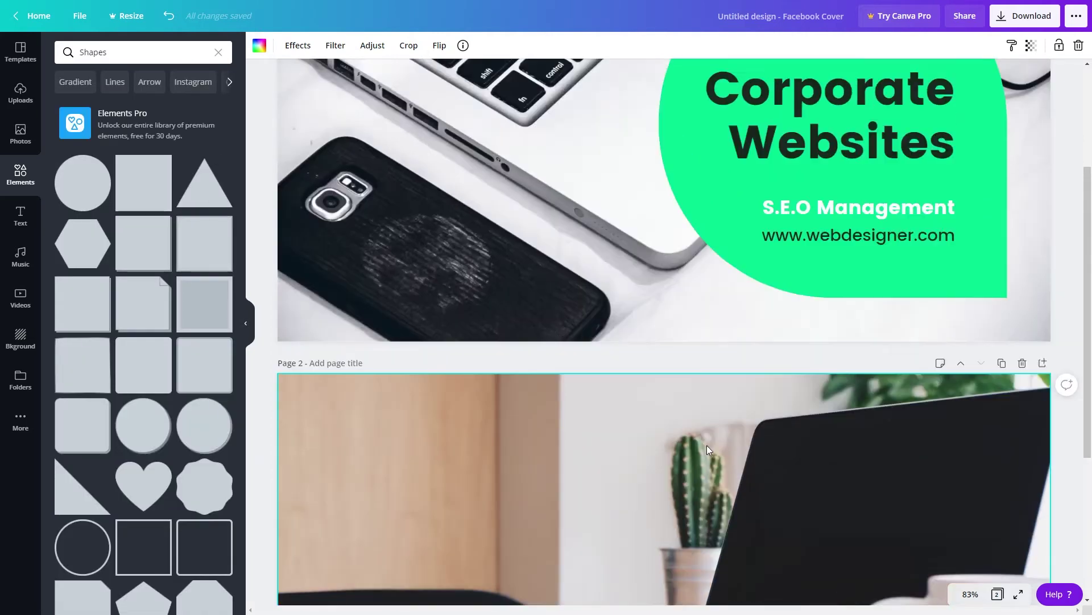
scroll(710, 358, up, 2)
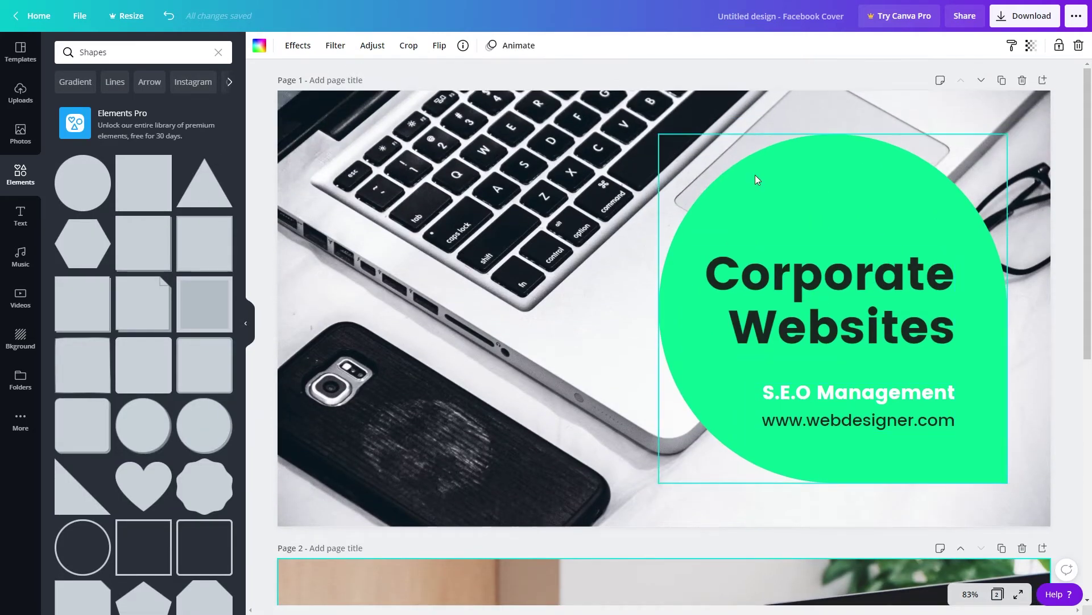
scroll(781, 401, down, 8)
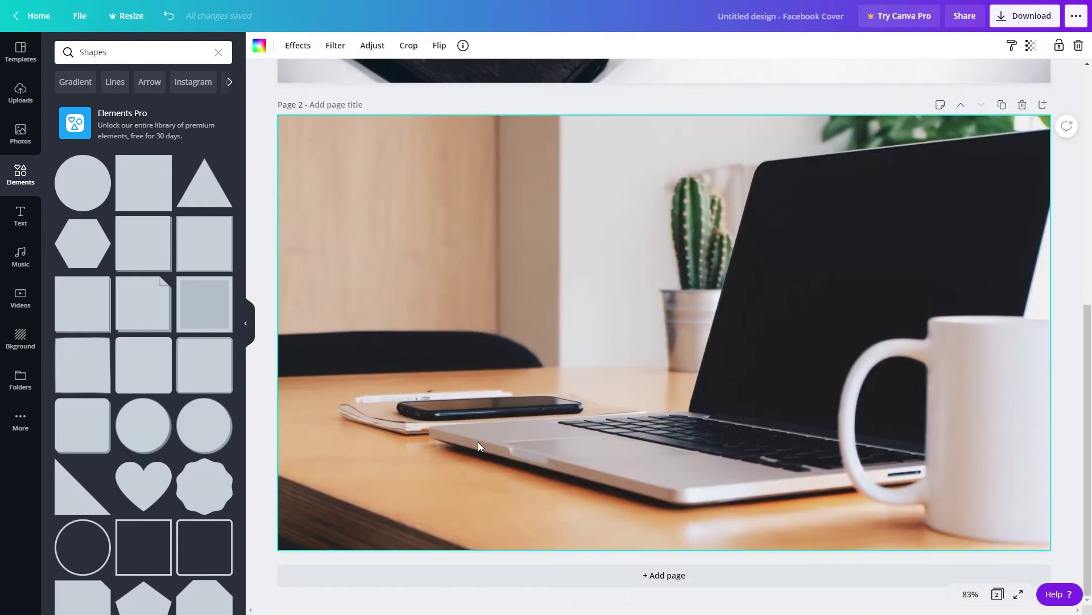
scroll(94, 406, down, 3)
scroll(94, 407, down, 7)
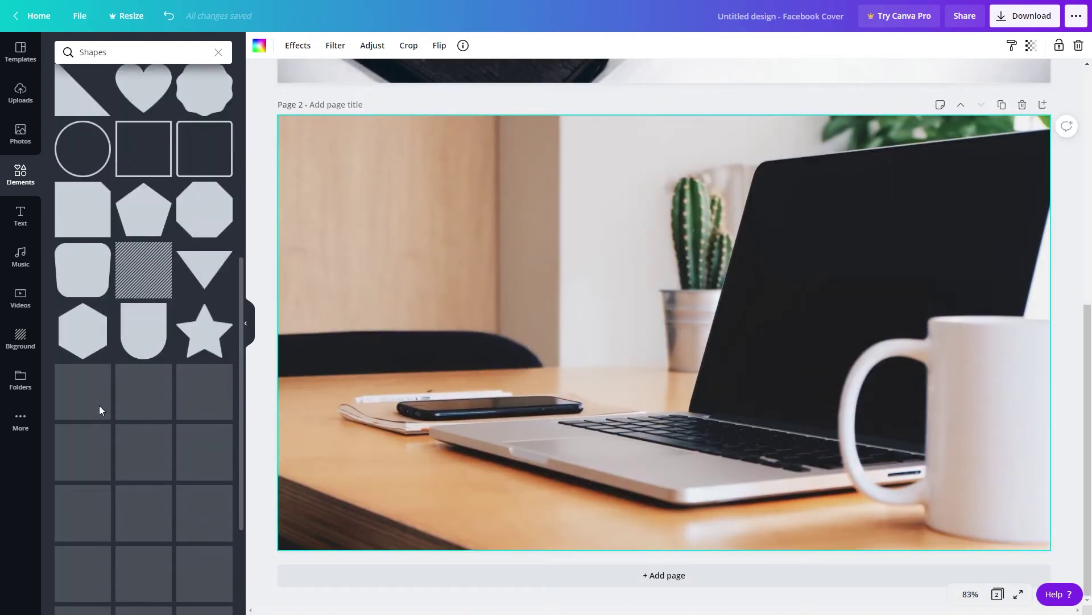
scroll(104, 388, down, 2)
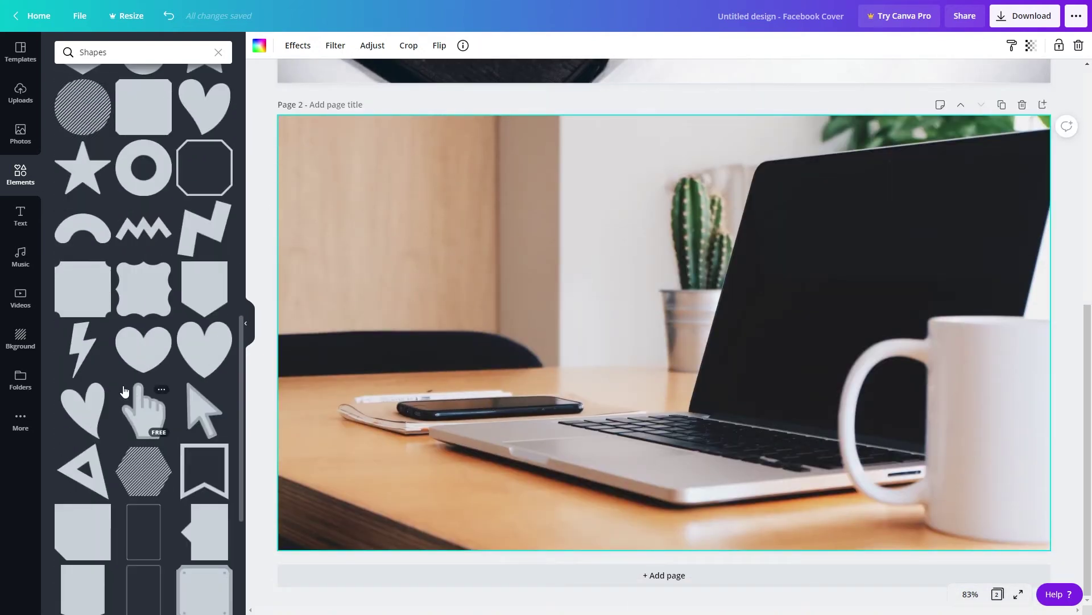
scroll(139, 399, down, 5)
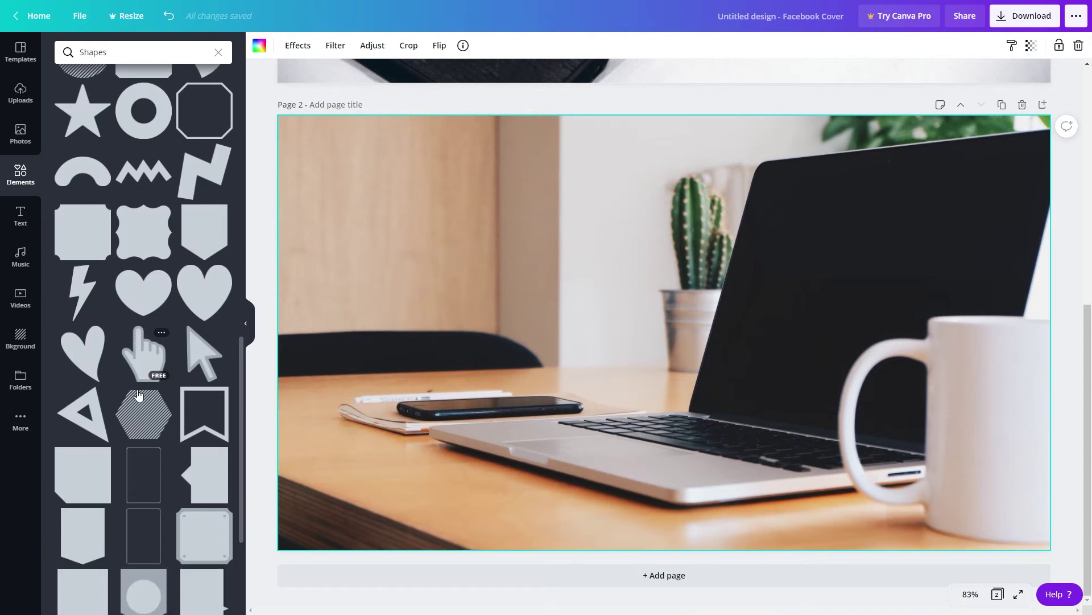
scroll(137, 404, down, 2)
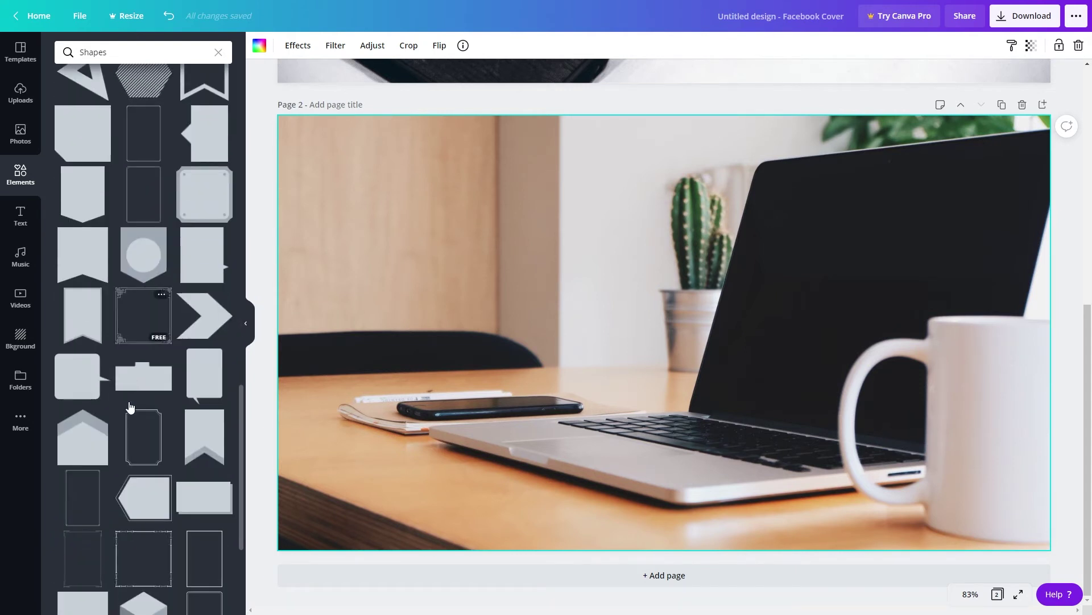
scroll(174, 319, down, 4)
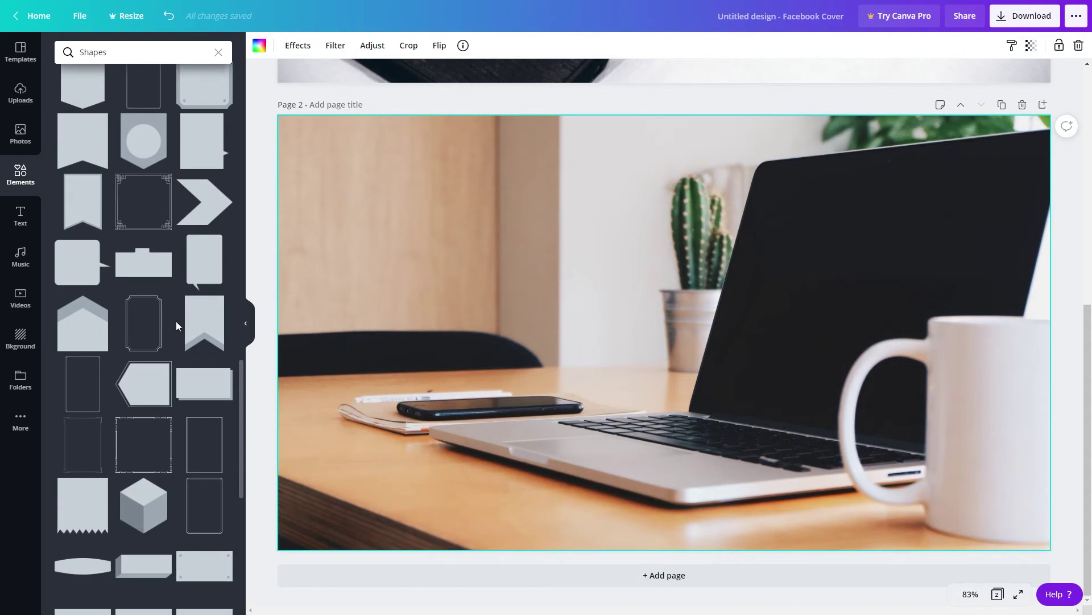
scroll(168, 330, down, 4)
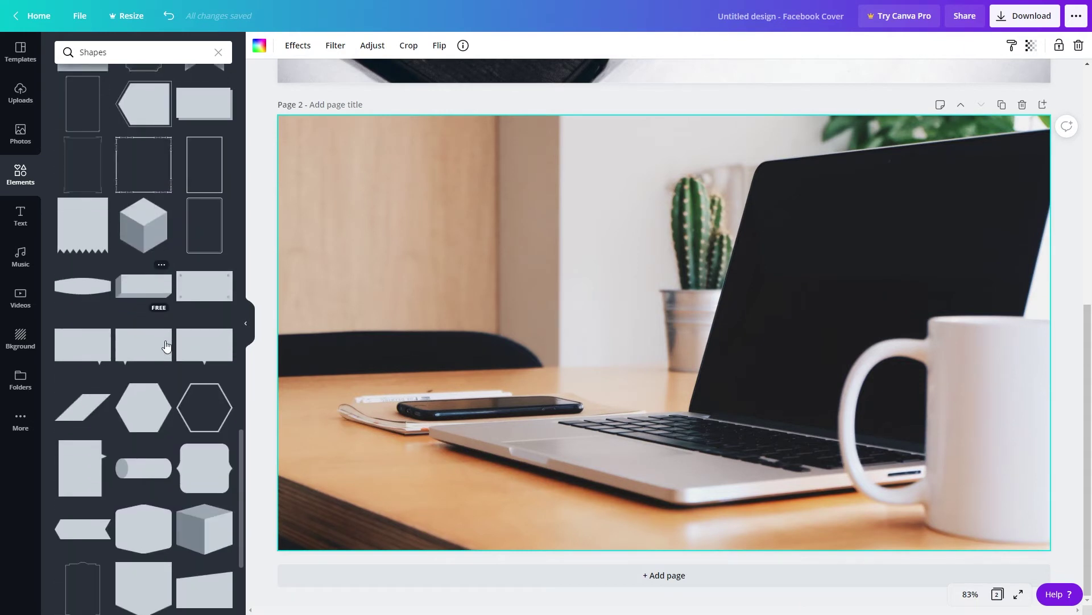
scroll(165, 345, down, 6)
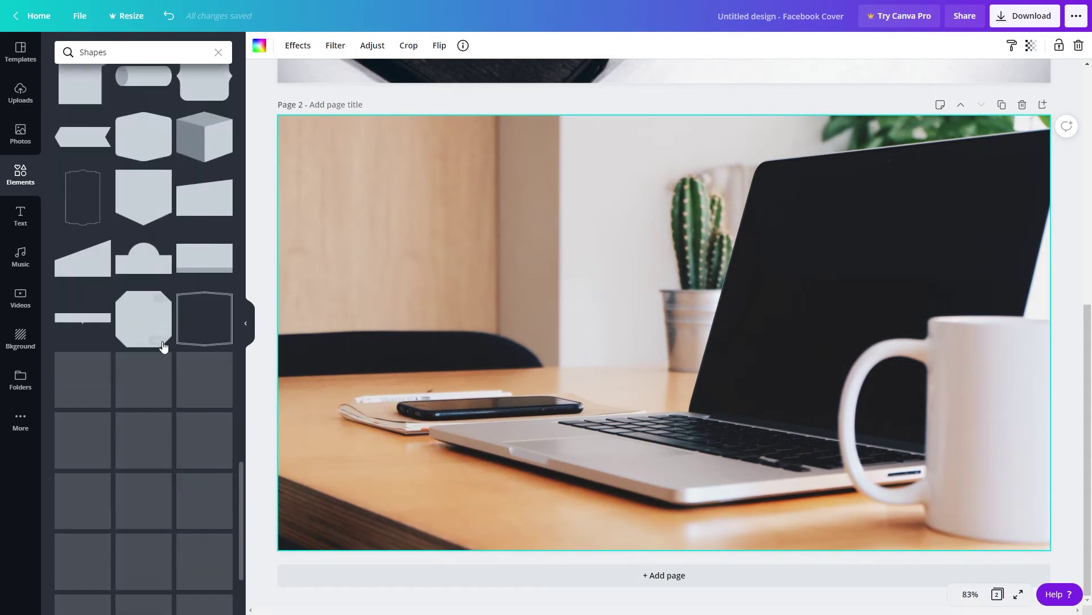
scroll(164, 346, down, 5)
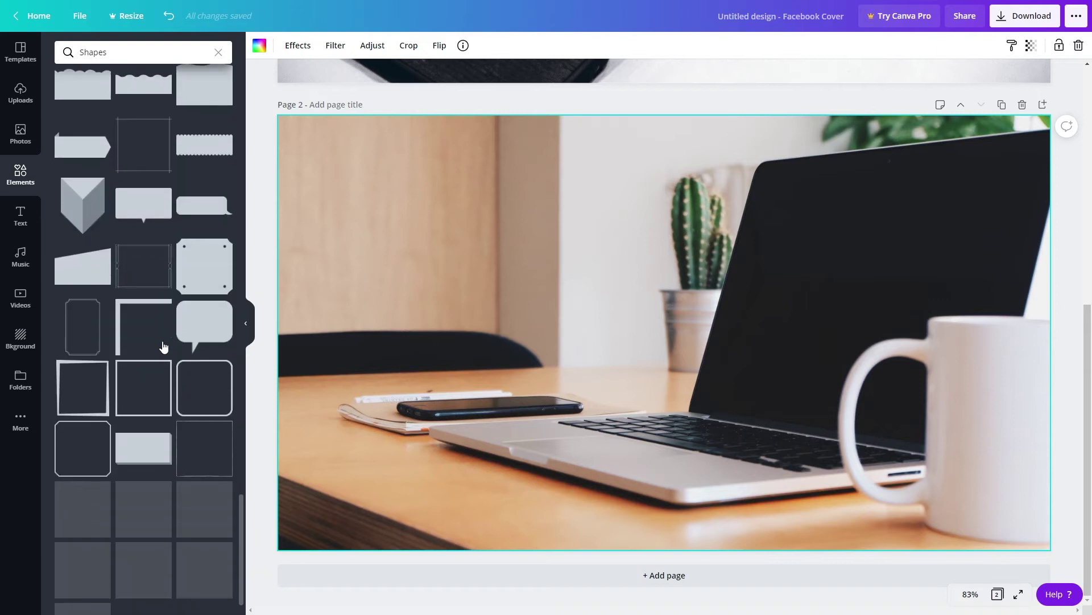
scroll(164, 347, down, 1)
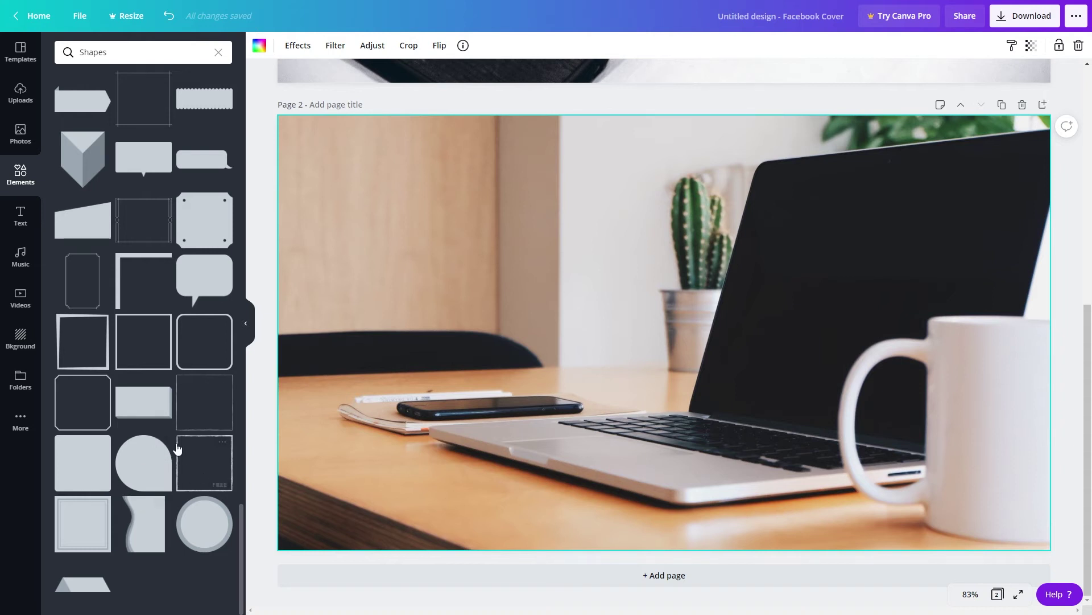
click(147, 460)
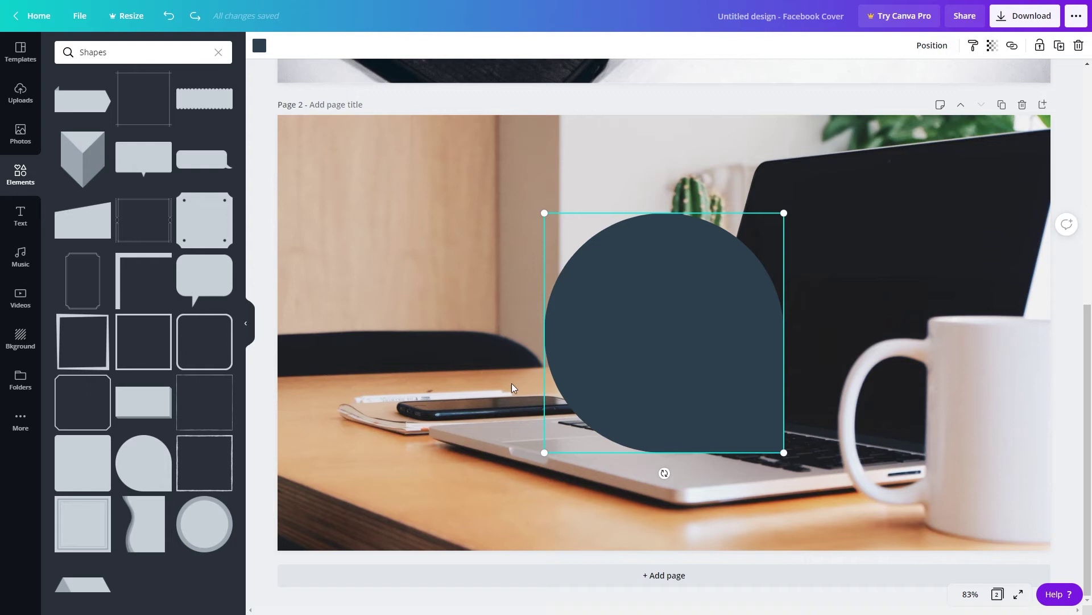
- Enlarge the teardrop and place it over the laptop and mug, aligned to the lower-right margin guides of page 2
drag(545, 214, 466, 134)
drag(690, 322, 897, 366)
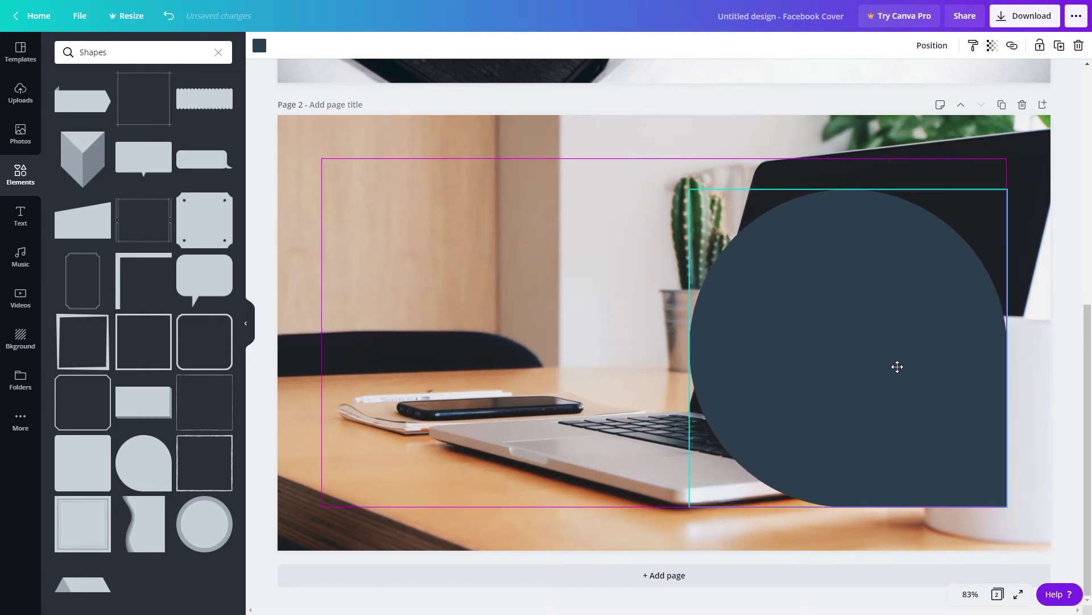
drag(898, 367, 897, 368)
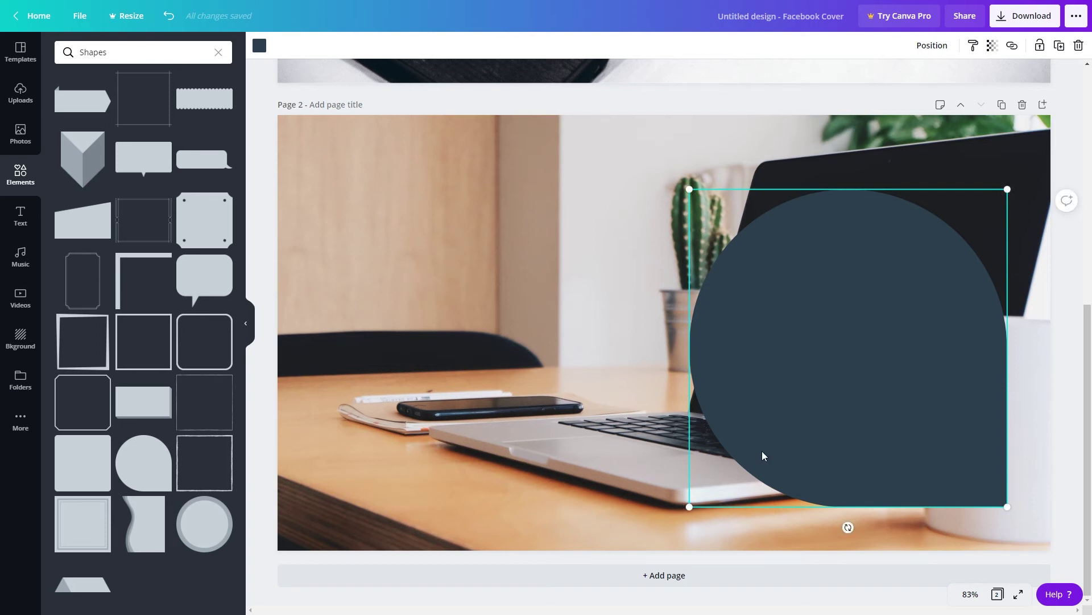
click(249, 323)
key(Escape)
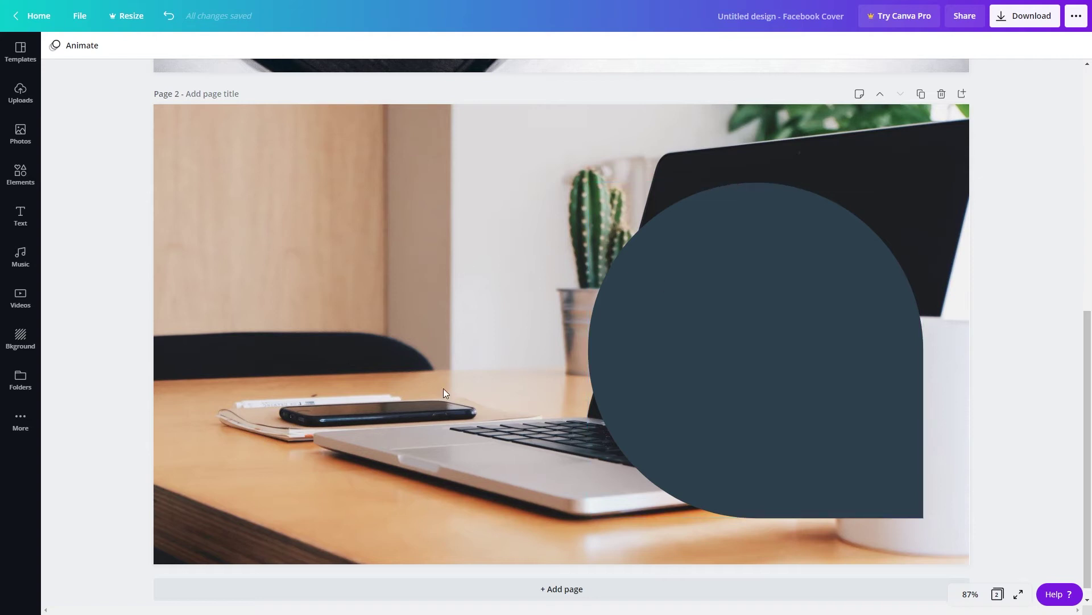
- Check the font settings of the "Corporate Websites" heading and the "S.E.O Management" text on page 1
scroll(442, 388, up, 8)
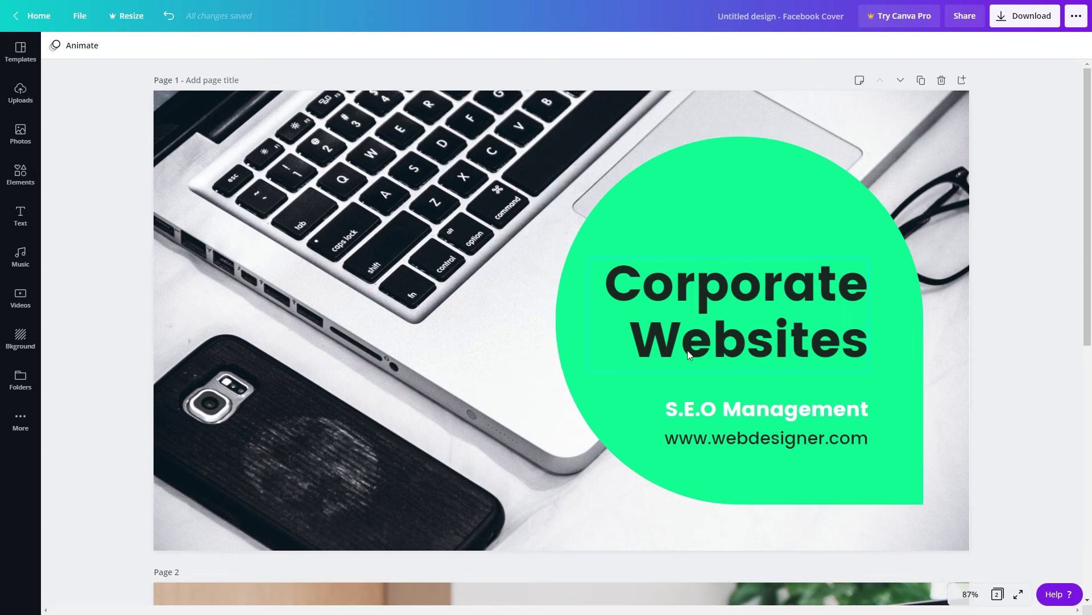
click(708, 313)
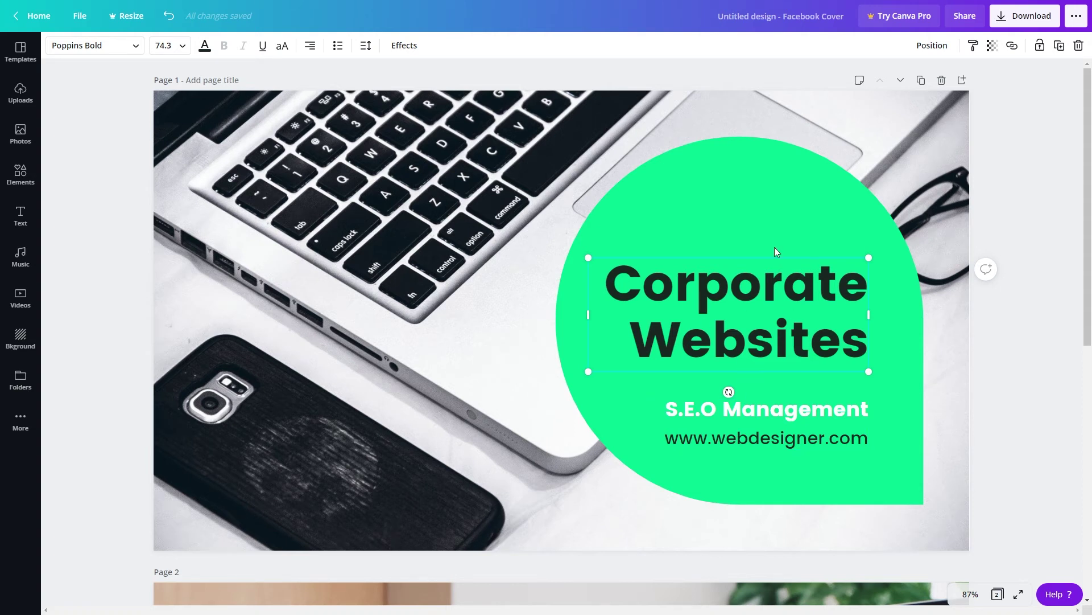
click(794, 409)
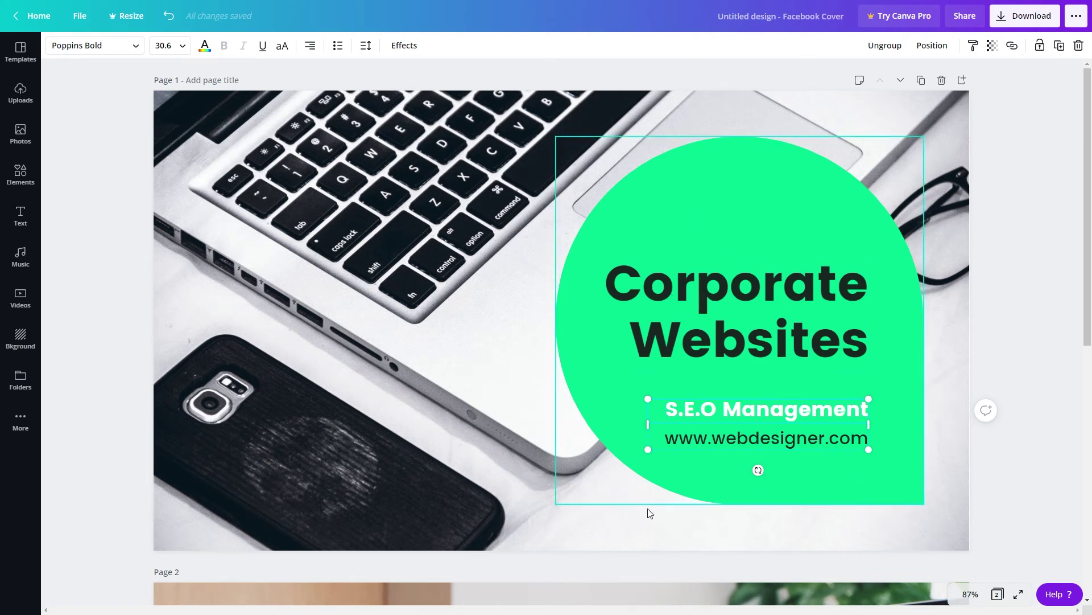
- Recolor page 2's teardrop with the blue from the BlackBrick brand palette
scroll(609, 450, down, 8)
click(744, 364)
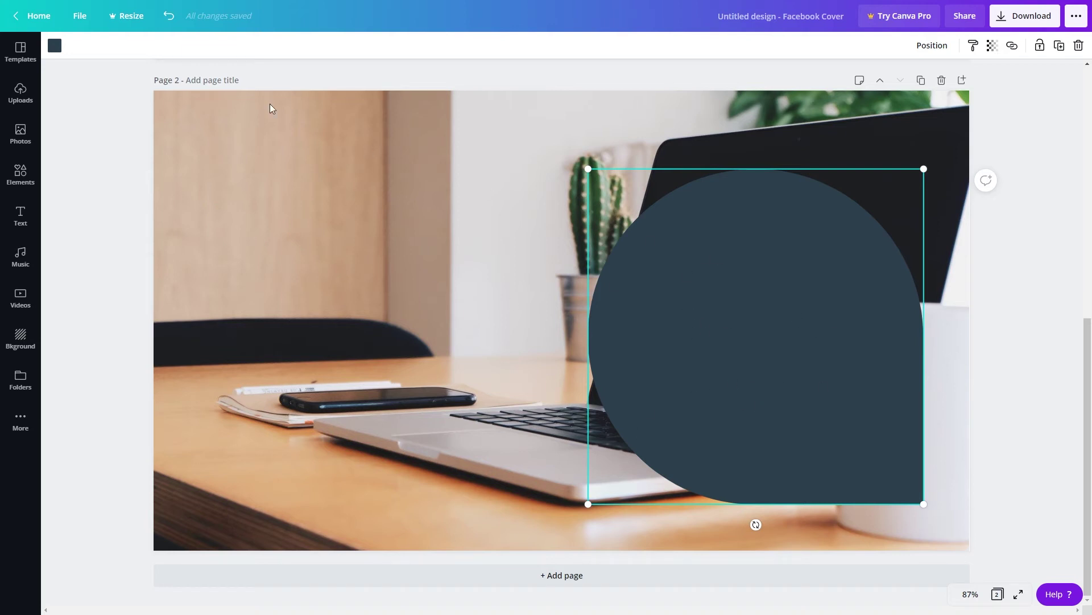
click(54, 47)
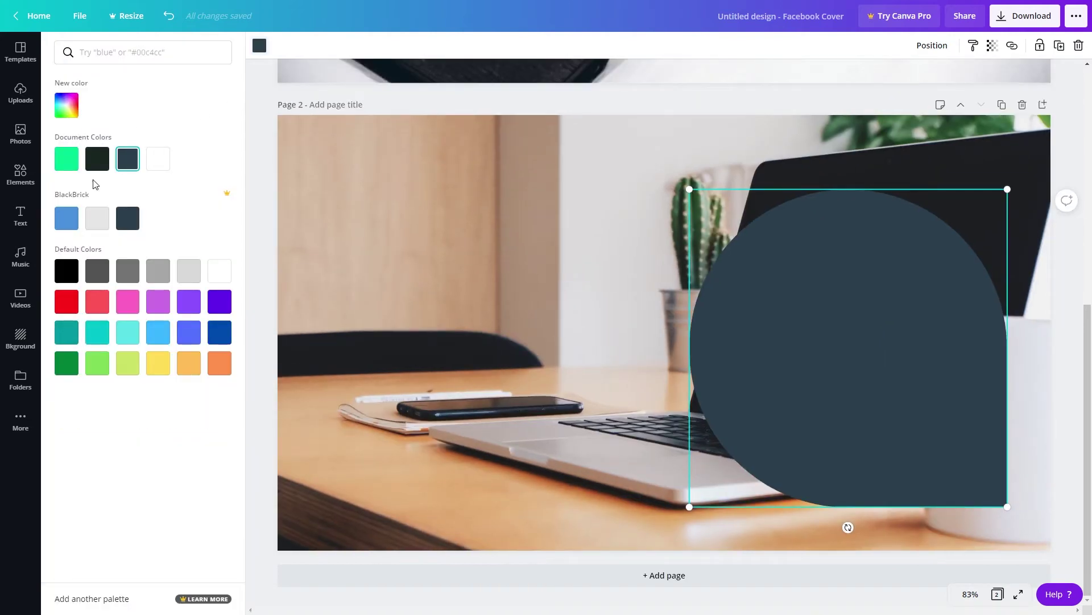
click(67, 219)
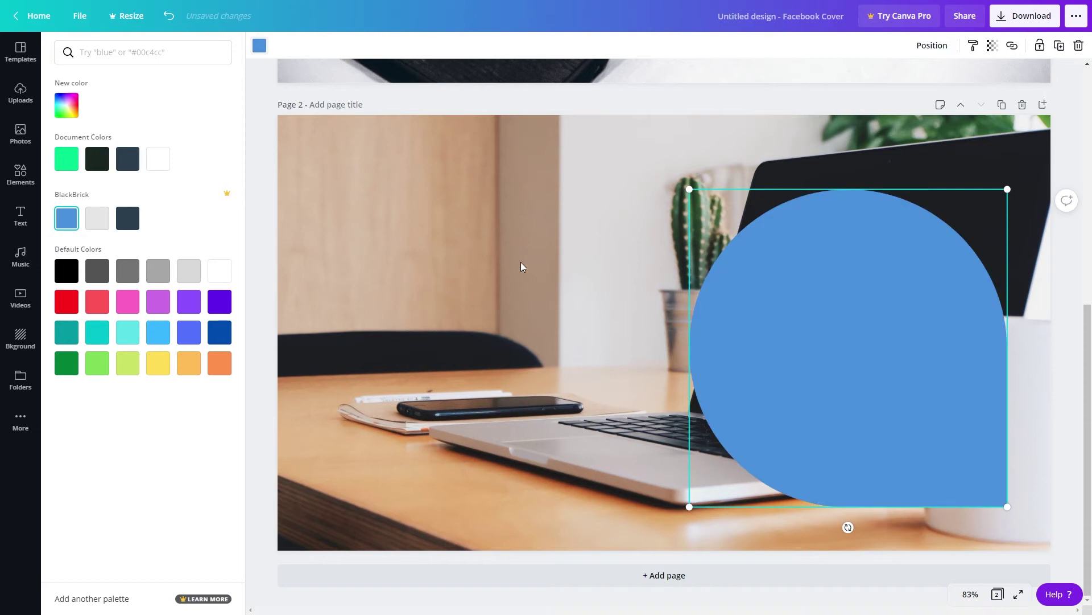
click(271, 247)
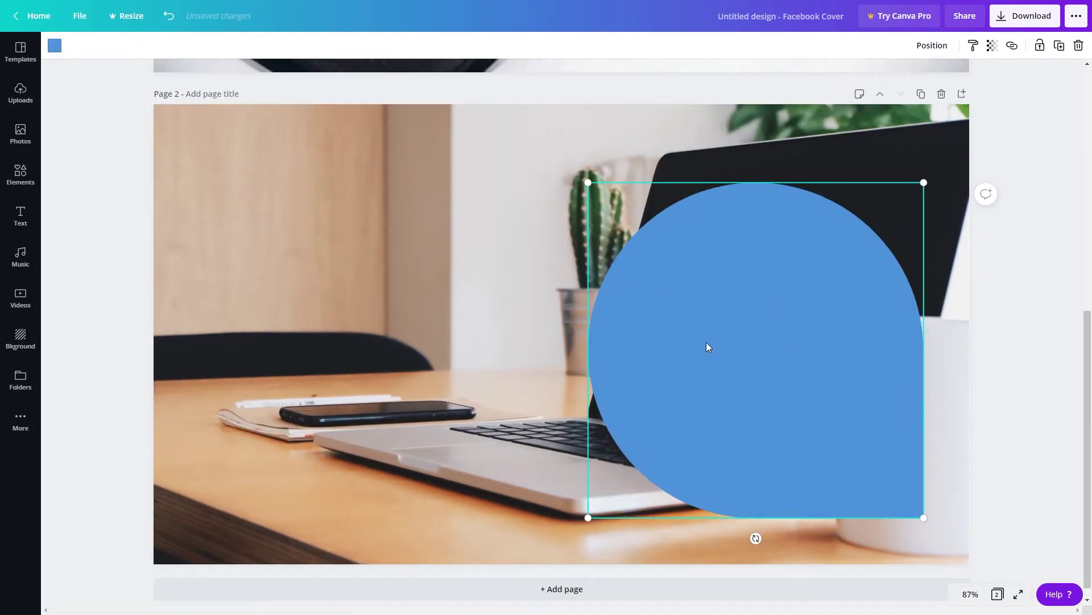
click(103, 204)
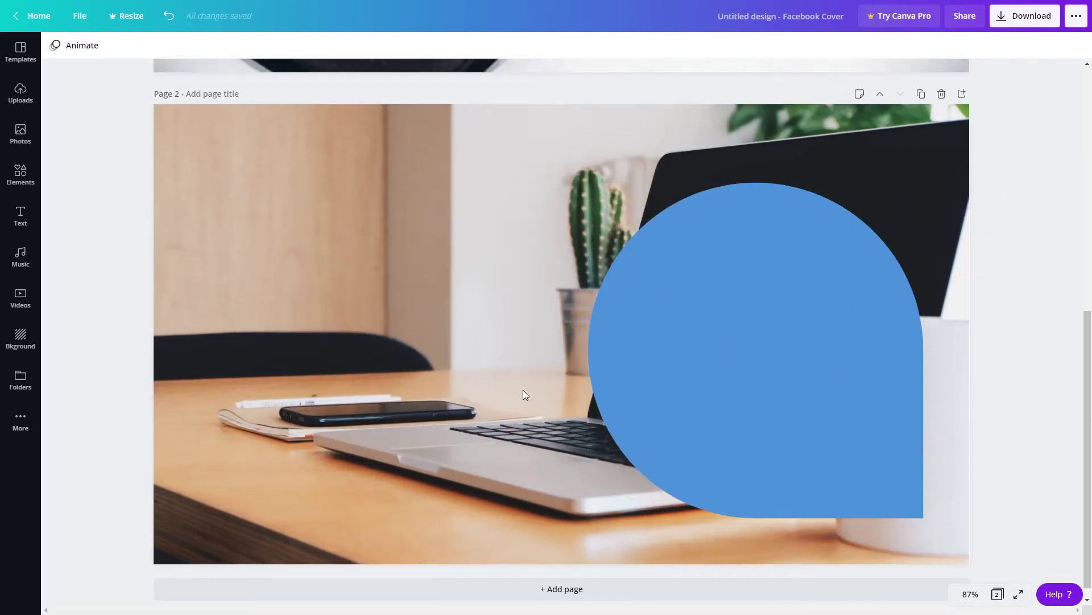
- Add a two-line heading reading "BlackBrick" and "Training" to page 2 and center it horizontally on the upper part of the blue teardrop
scroll(569, 426, up, 7)
scroll(551, 304, down, 7)
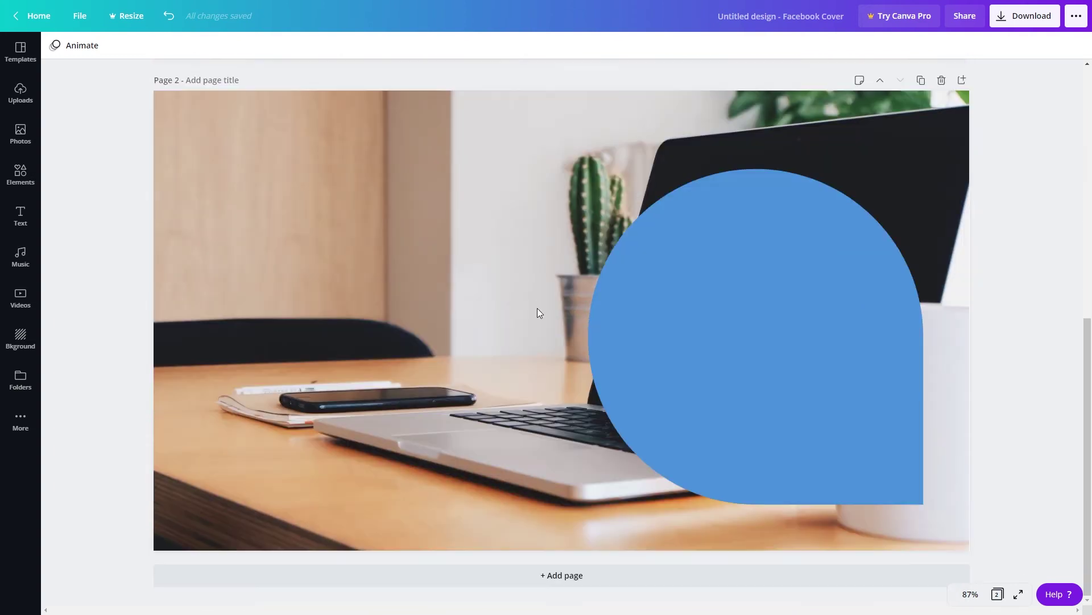
click(21, 218)
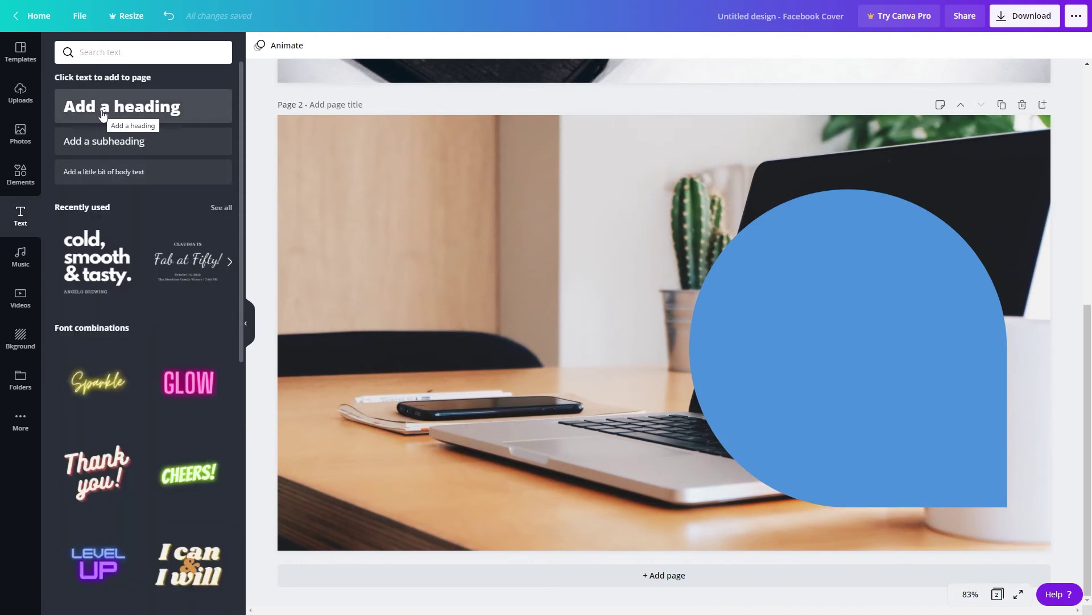
click(102, 108)
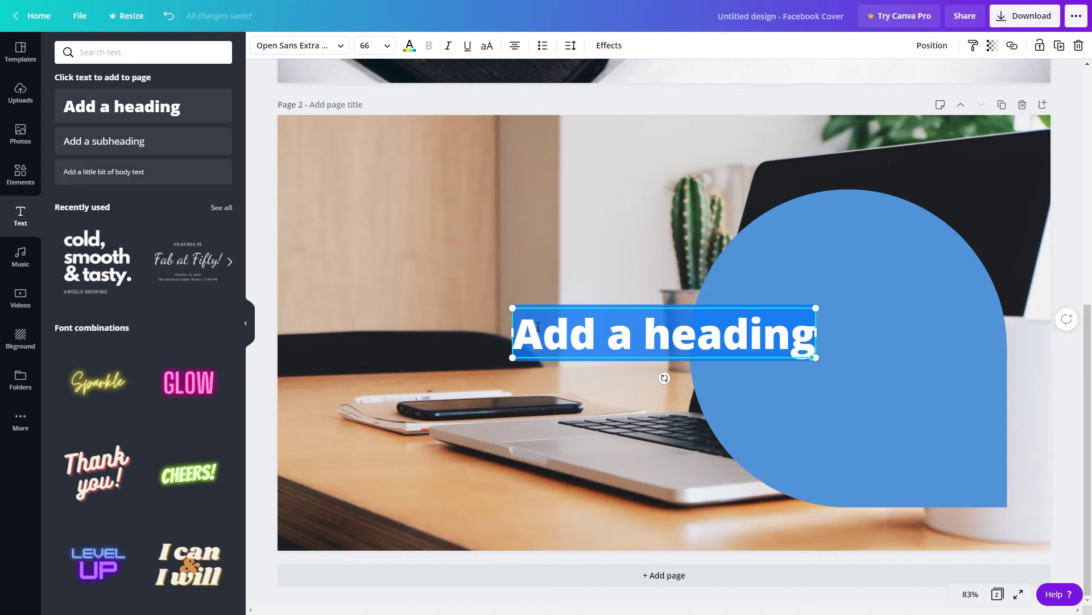
text(Bla)
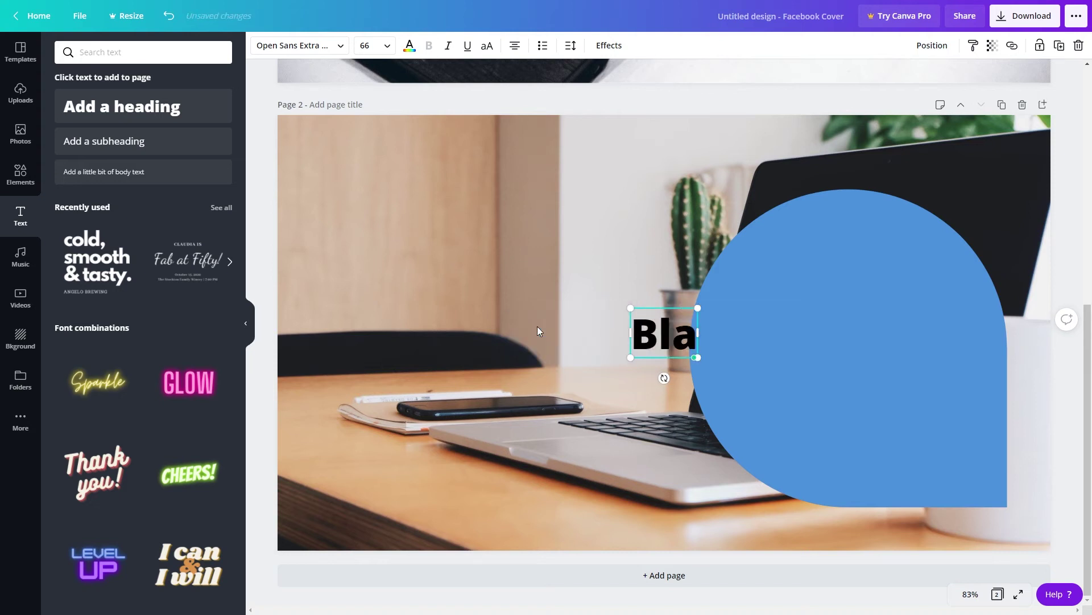
text(ckBrick)
key(Return)
text(Training)
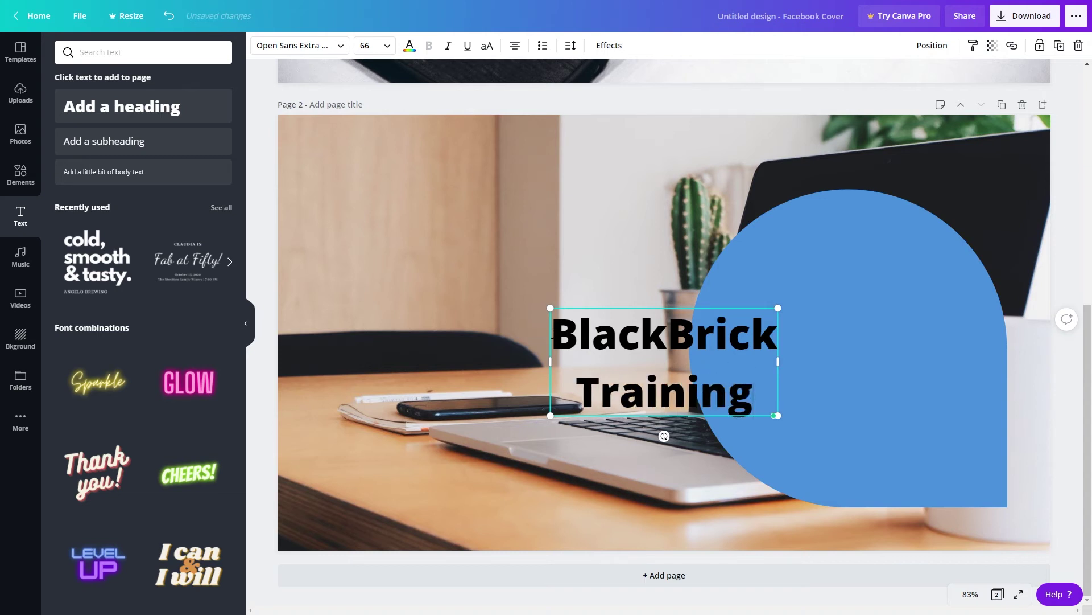
click(249, 324)
drag(532, 336, 726, 285)
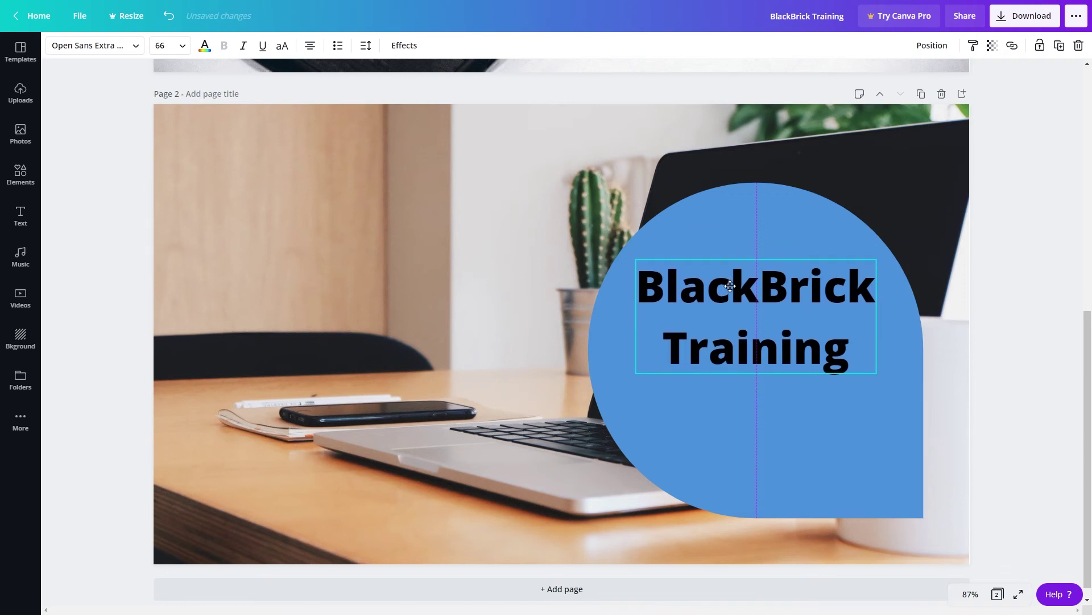
- Find the Montserrat fonts and set the "BlackBrick Training" heading to Montserrat Extra-Bold
scroll(724, 293, up, 1)
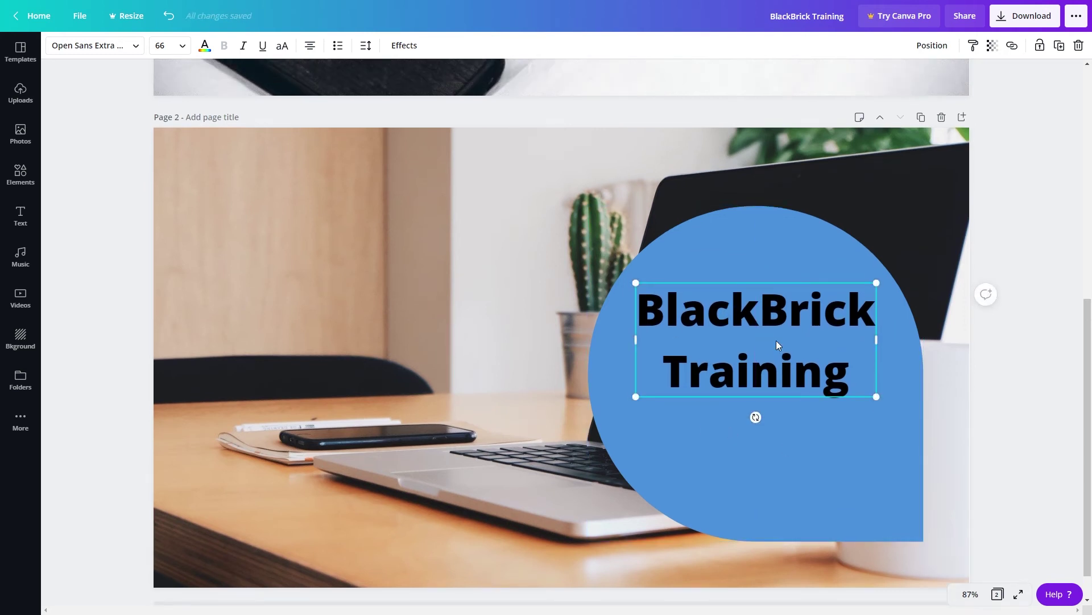
click(114, 49)
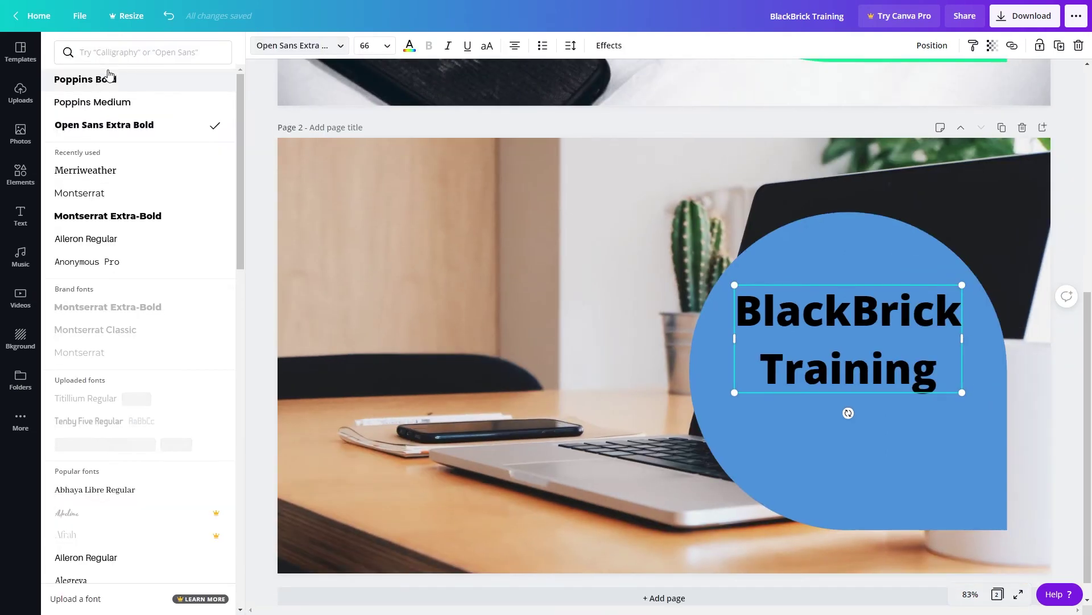
click(102, 53)
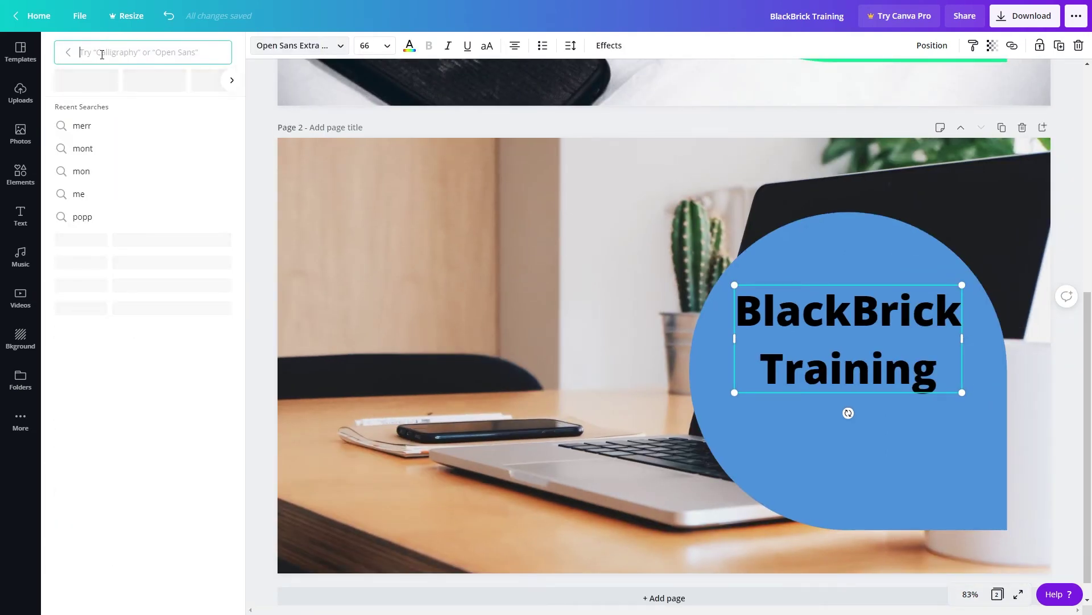
text(mont)
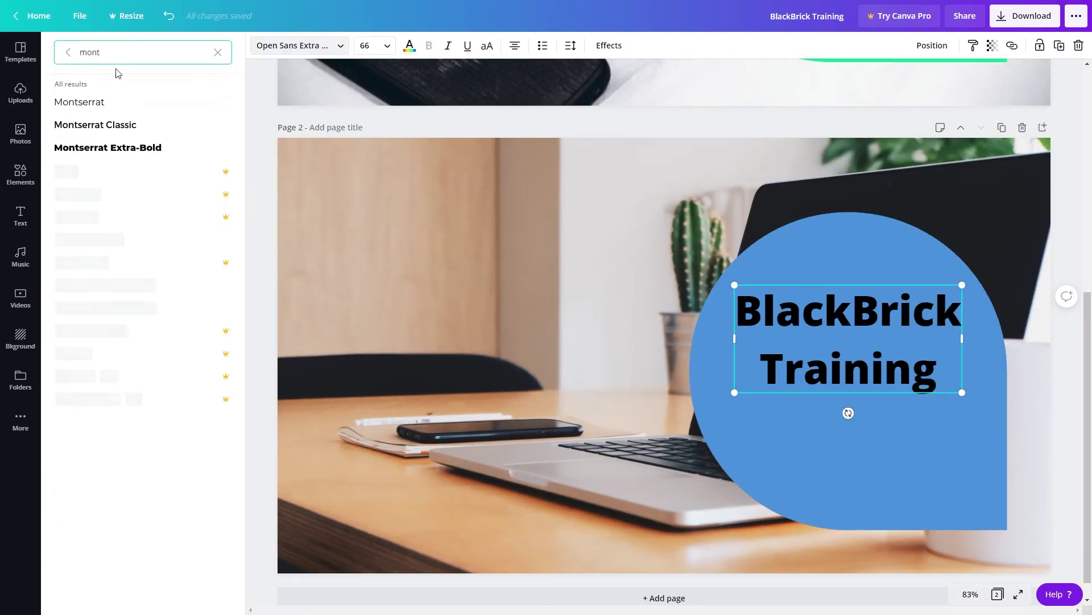
click(97, 127)
click(103, 148)
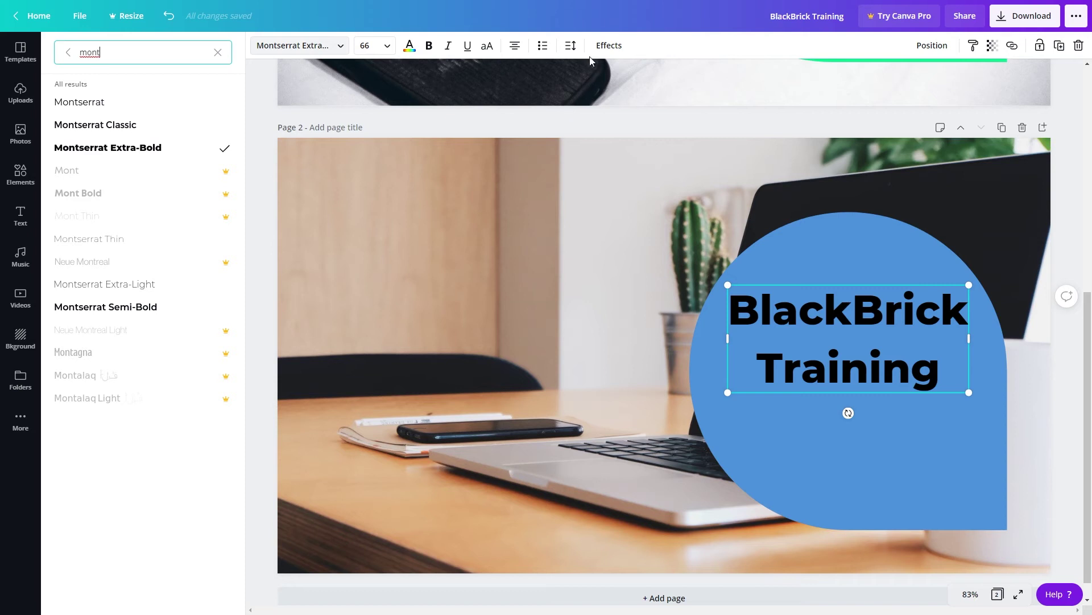
- Reduce the line height of the "BlackBrick Training" heading to 1.1
click(571, 47)
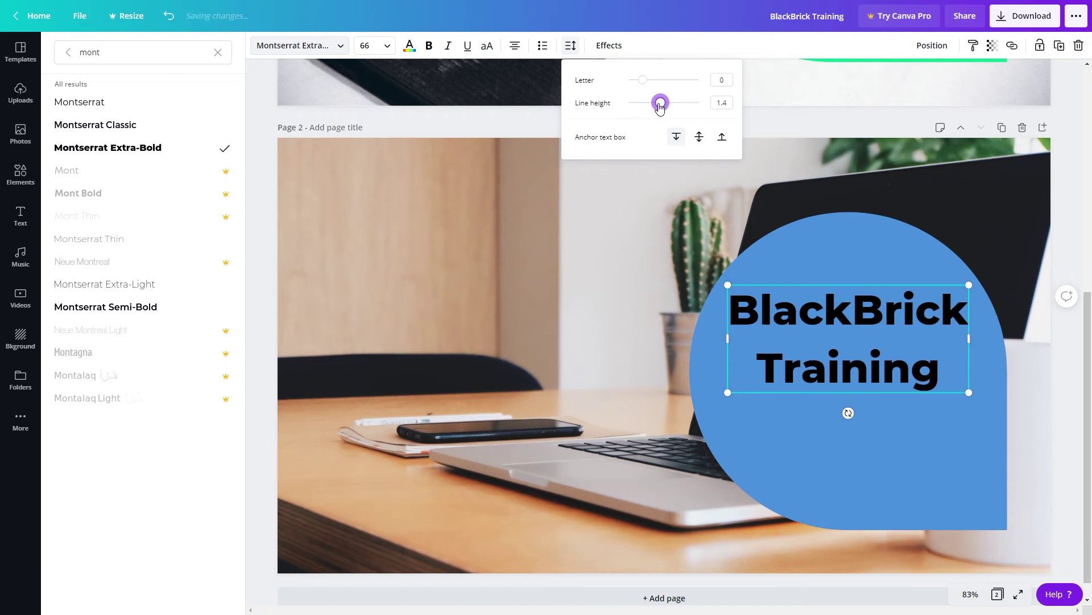
drag(657, 108, 650, 111)
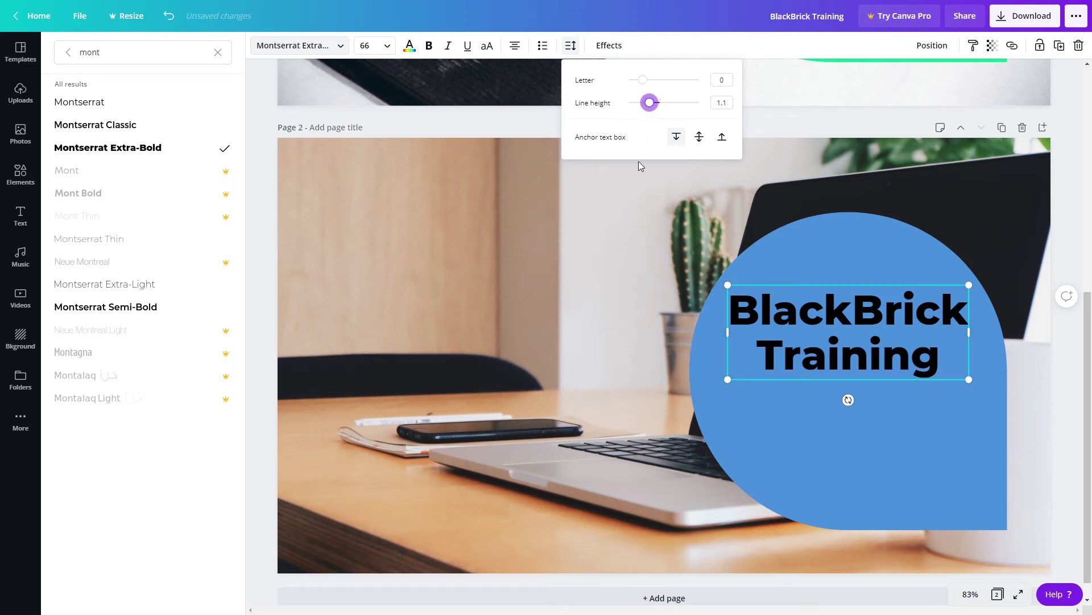
key(Escape)
key(Escape)
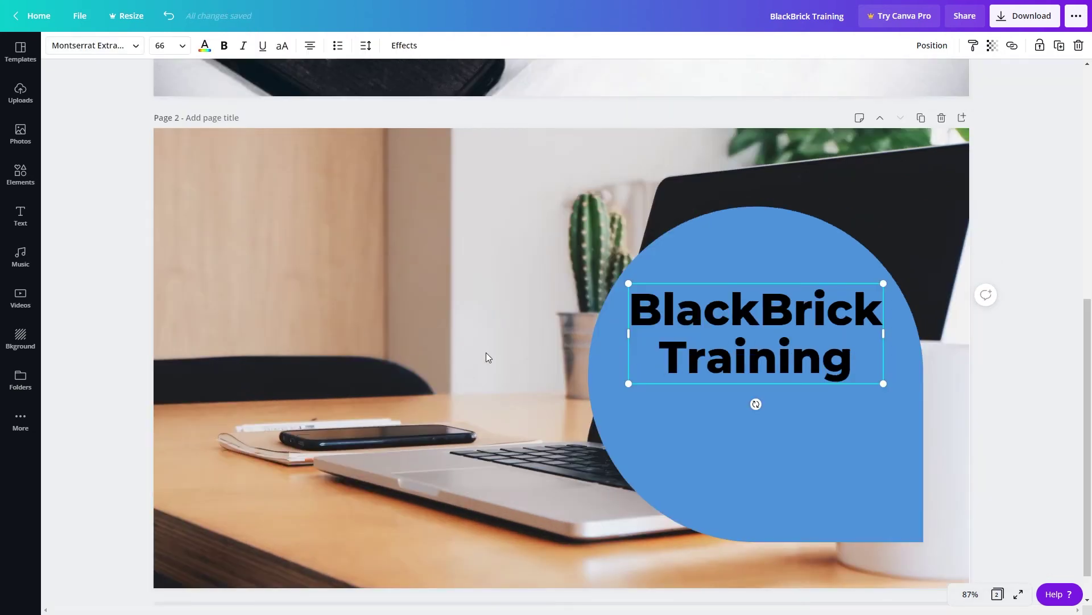
- Right-align the "BlackBrick Training" heading and color it with the near-black document color used by page 1's heading
scroll(677, 290, down, 1)
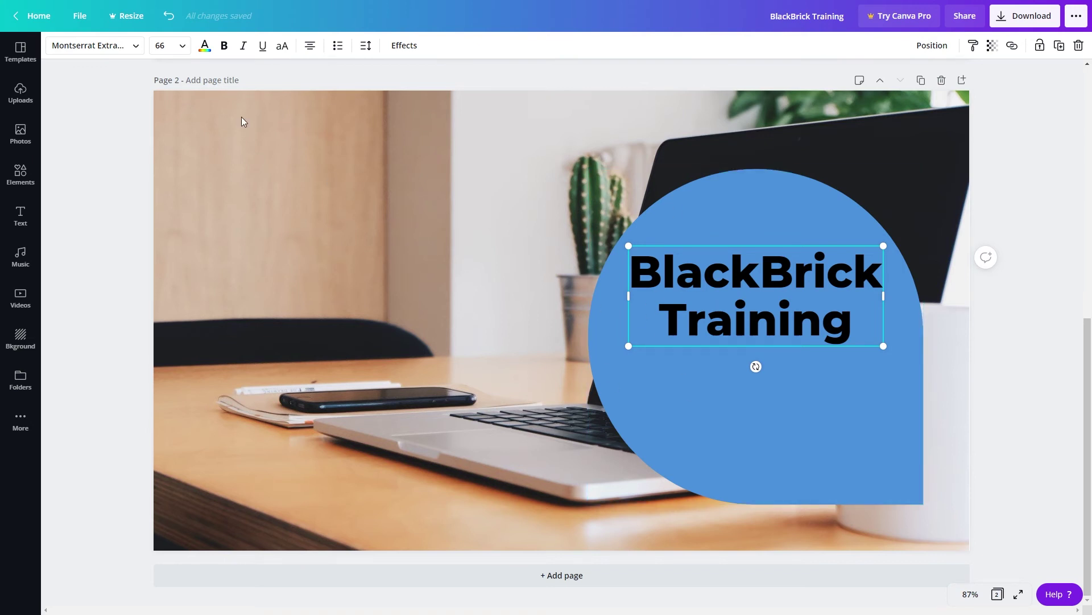
click(309, 51)
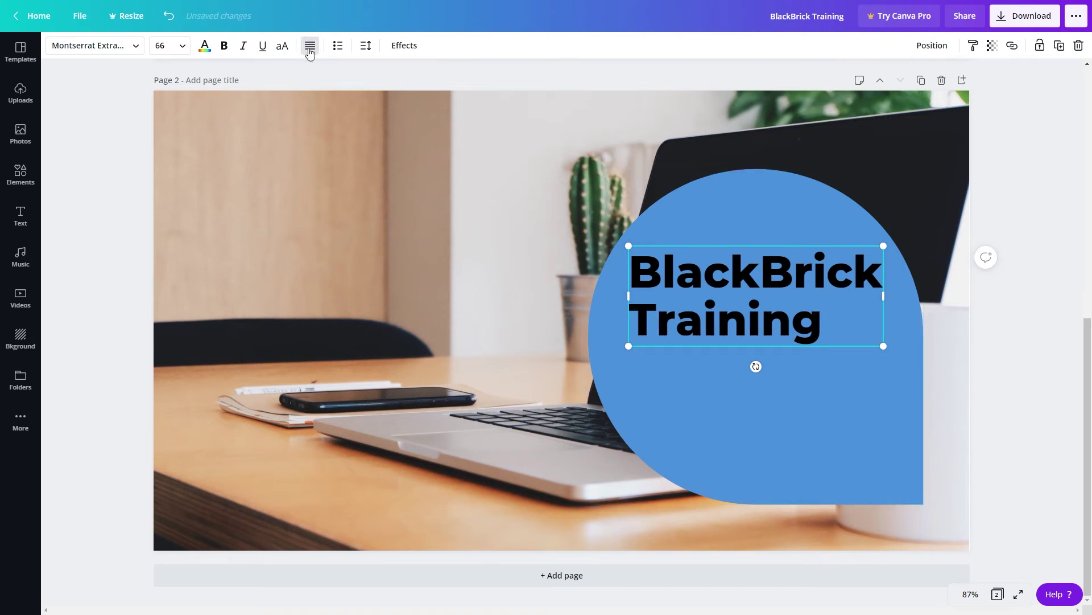
click(309, 51)
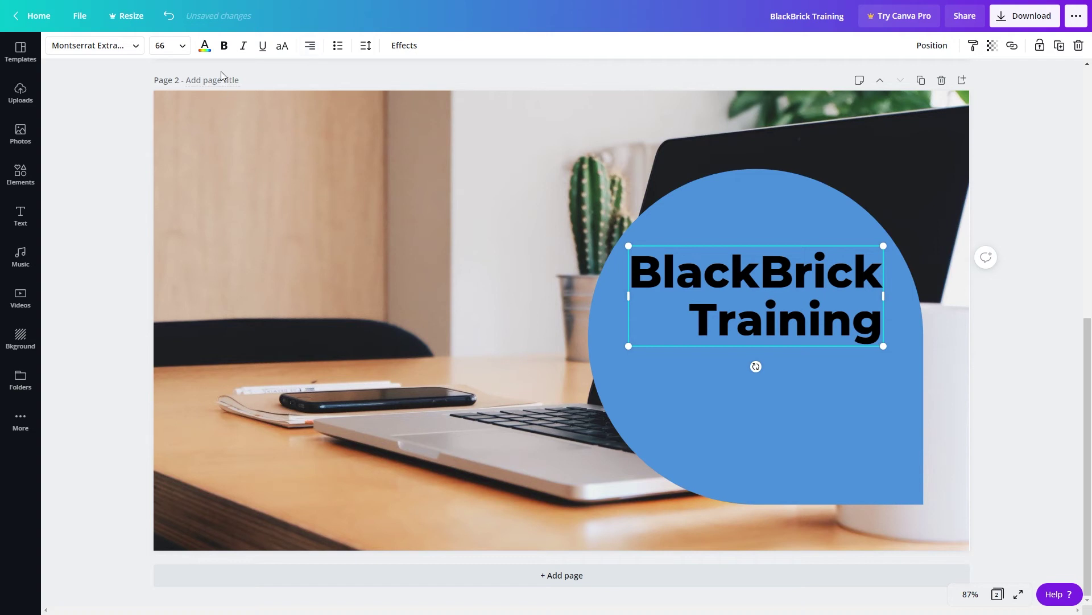
click(205, 49)
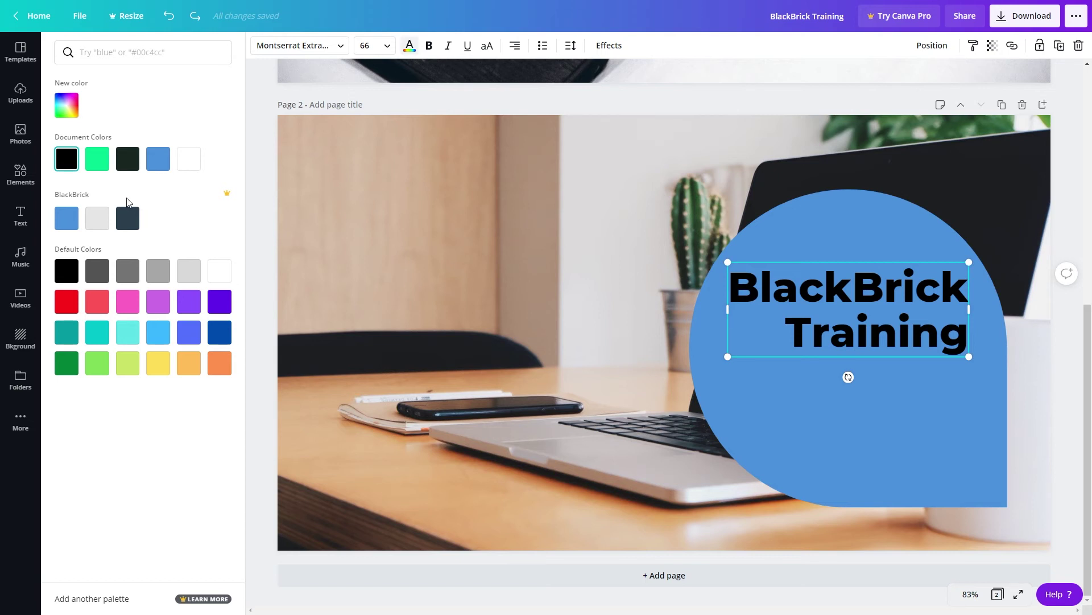
click(127, 164)
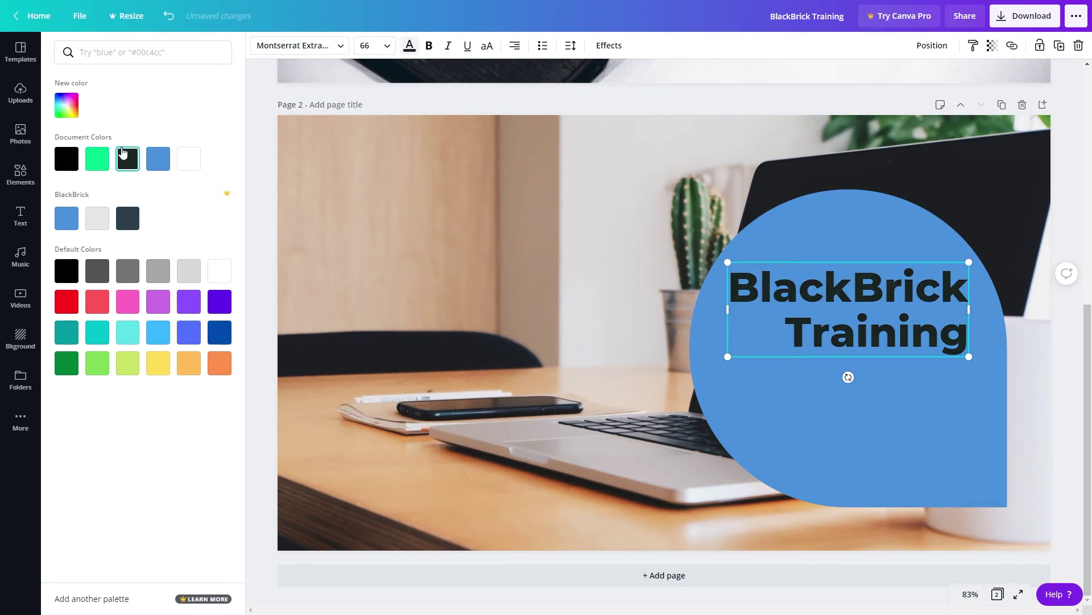
click(266, 166)
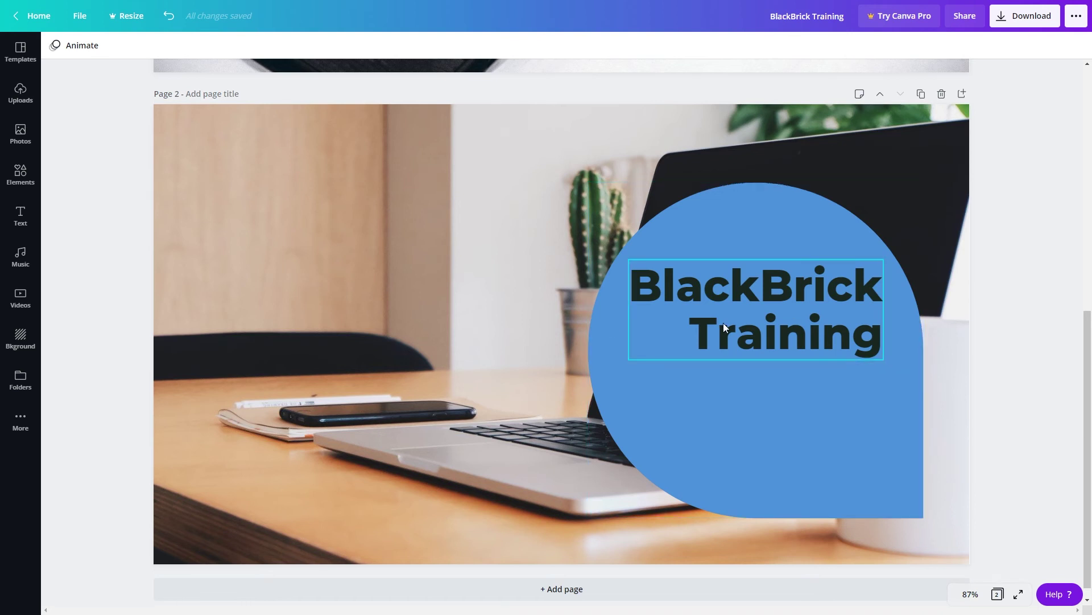
scroll(723, 323, up, 8)
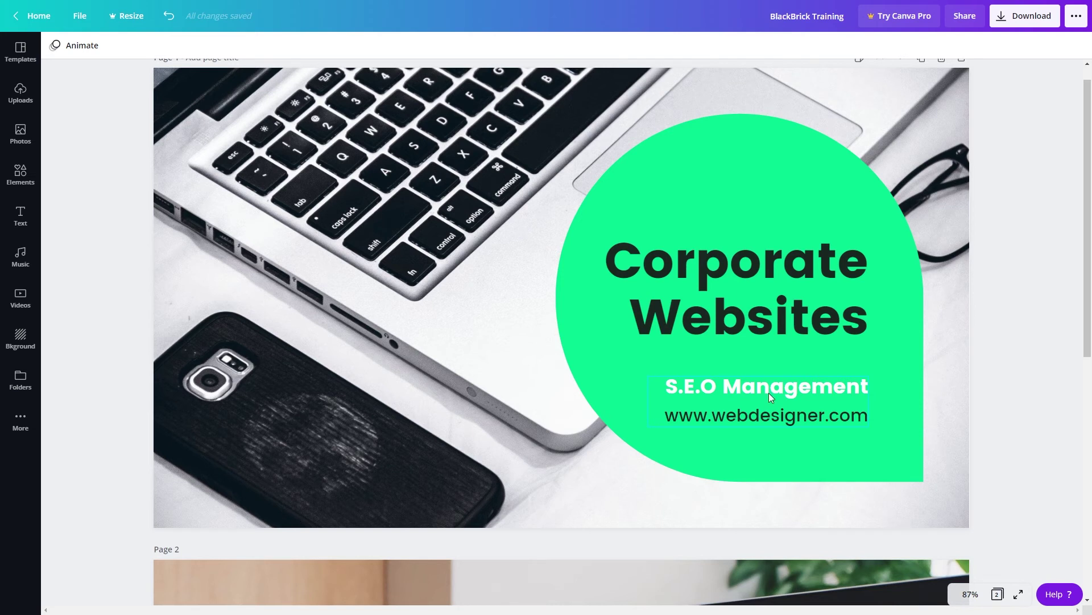
scroll(757, 390, down, 8)
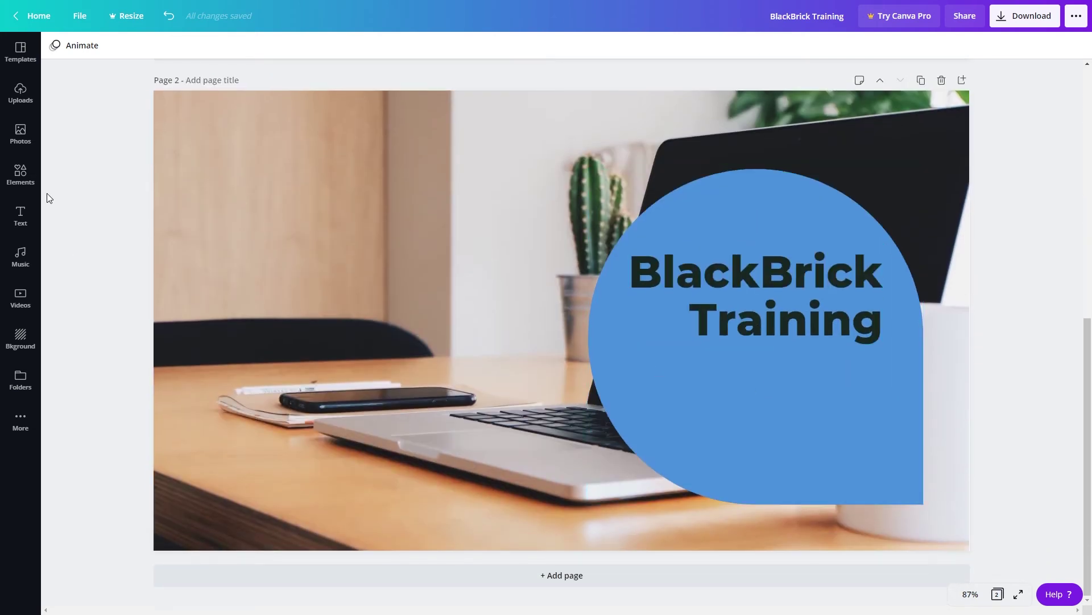
click(22, 223)
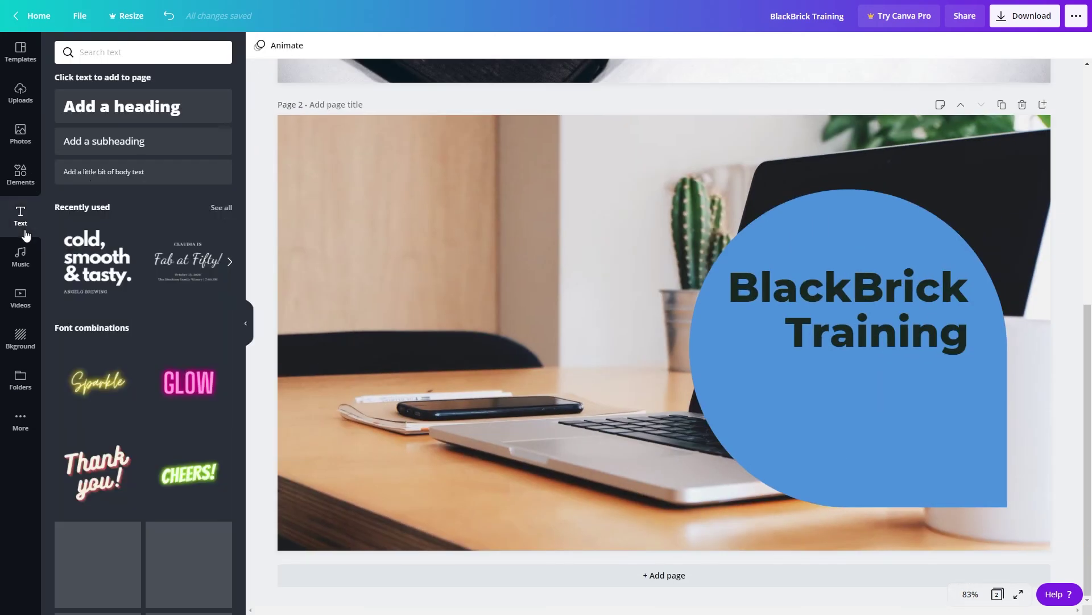
click(107, 147)
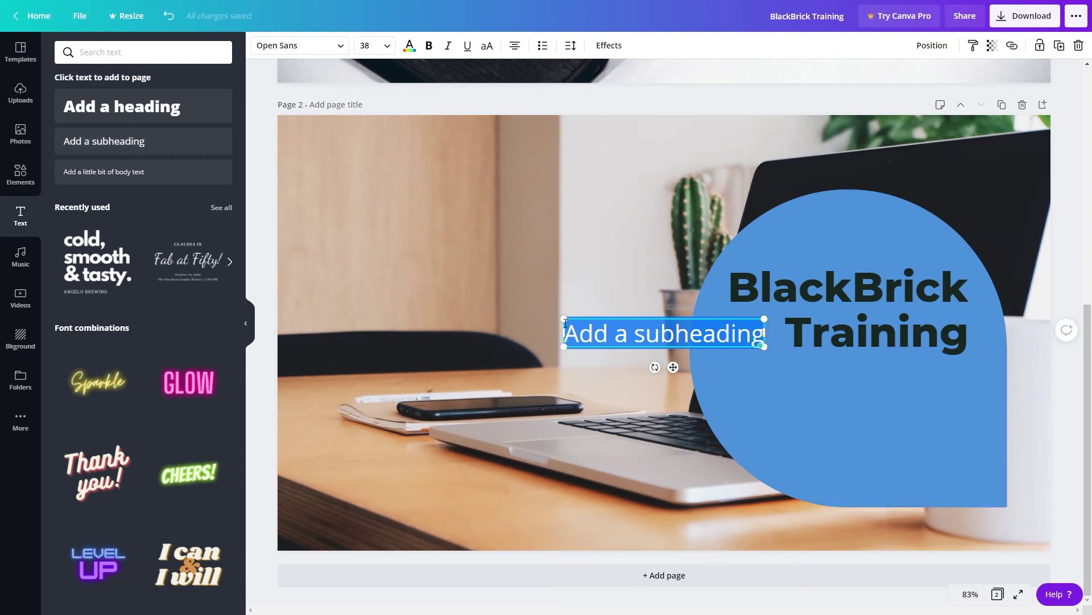
text(On)
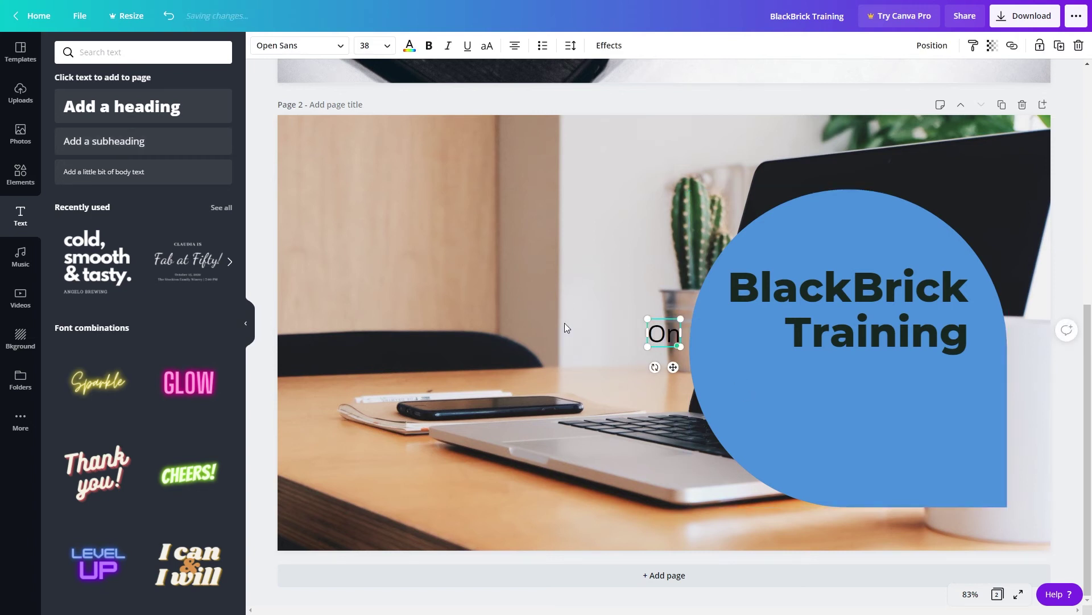
text(line Courses)
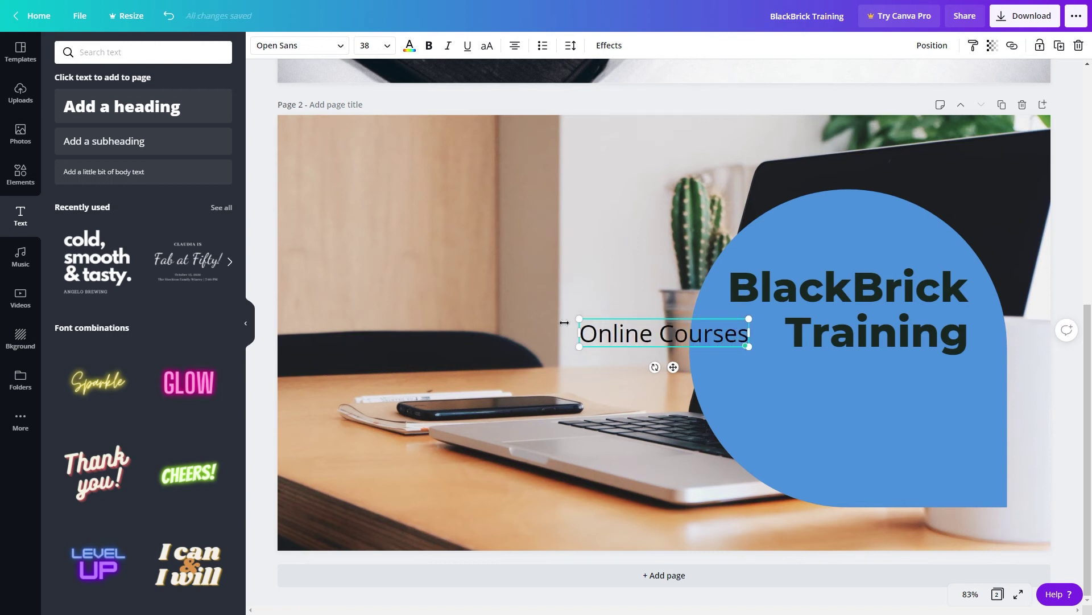
key(Return)
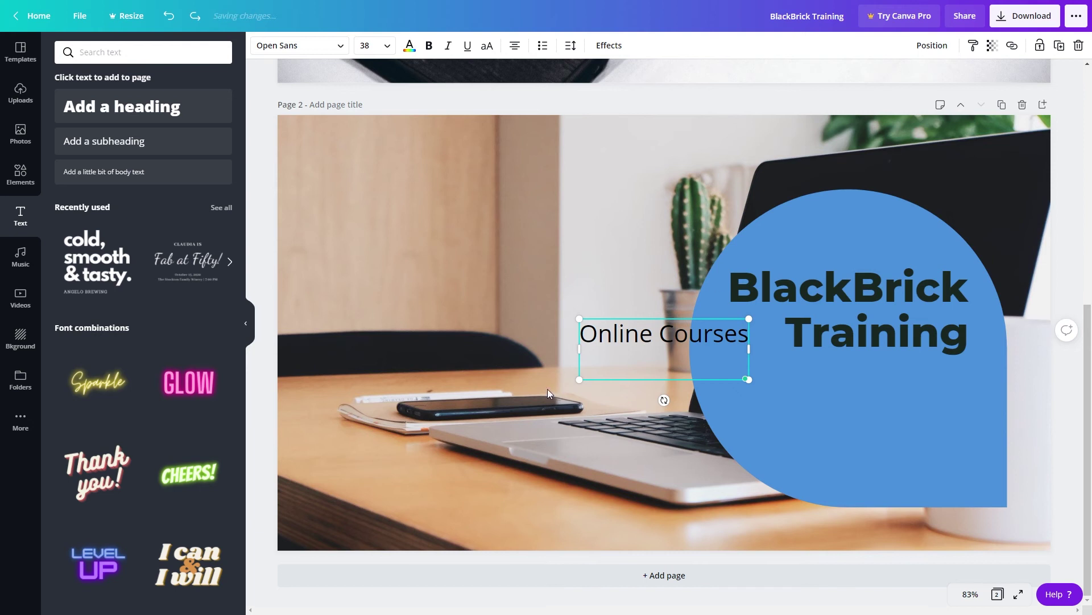
text(www.website)
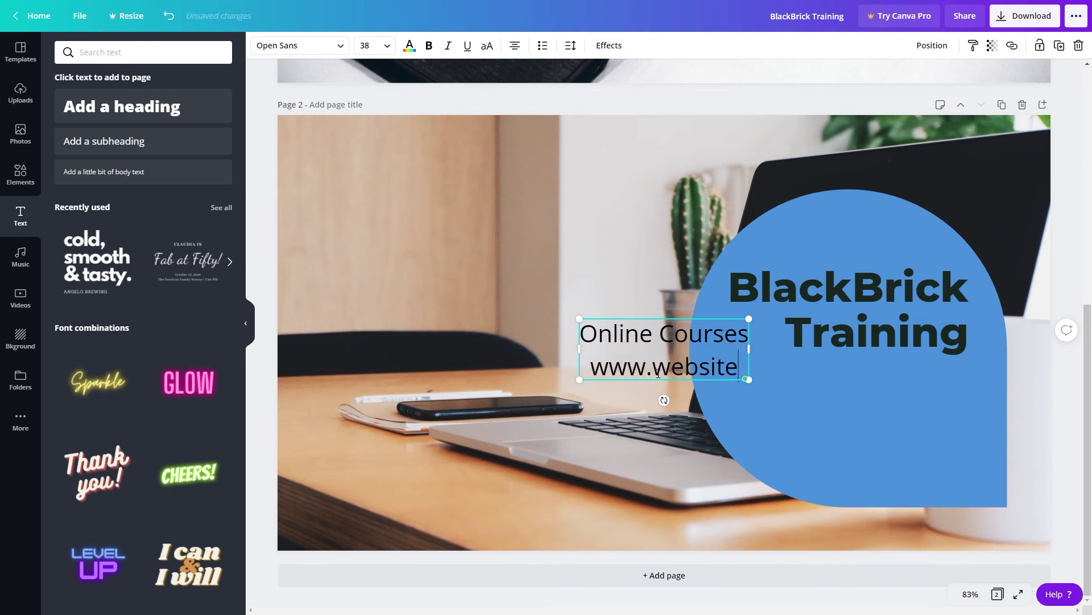
text(.com)
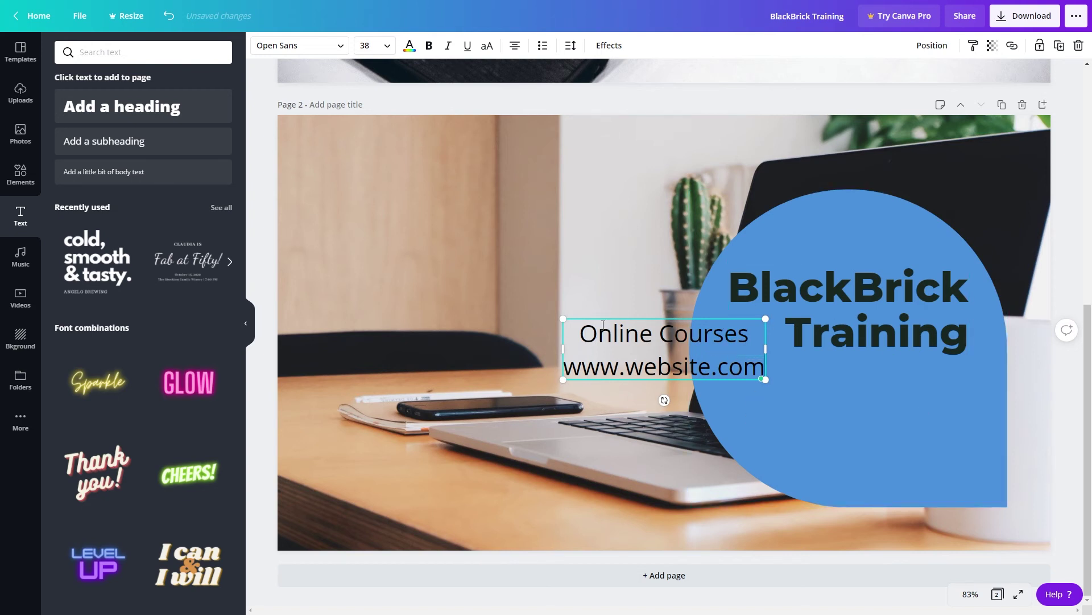
click(580, 288)
drag(611, 346, 814, 402)
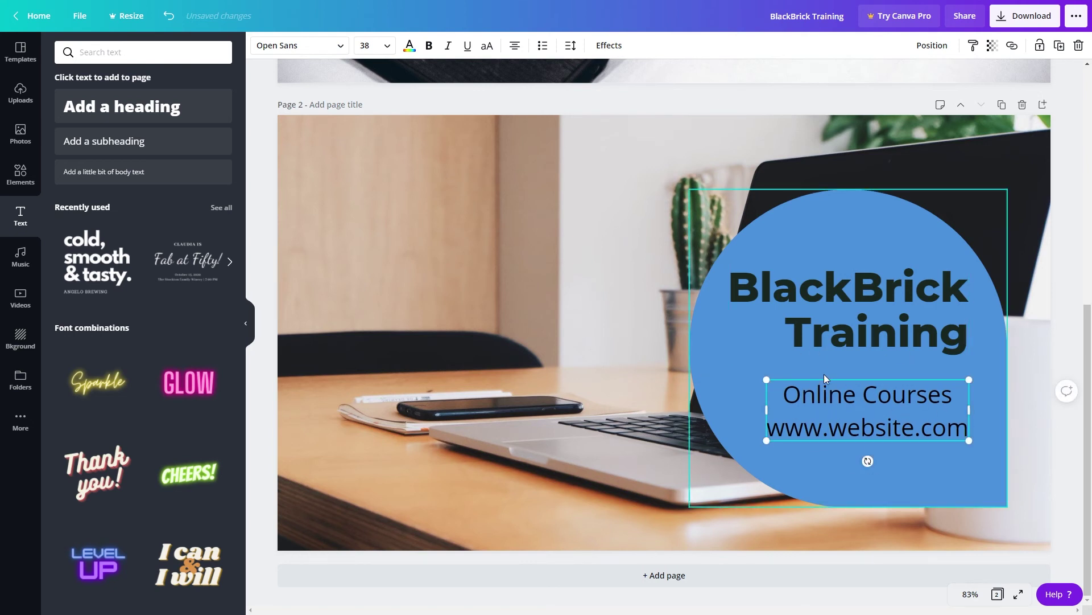
- Right-align the two lines of the subheading on page 2
click(514, 47)
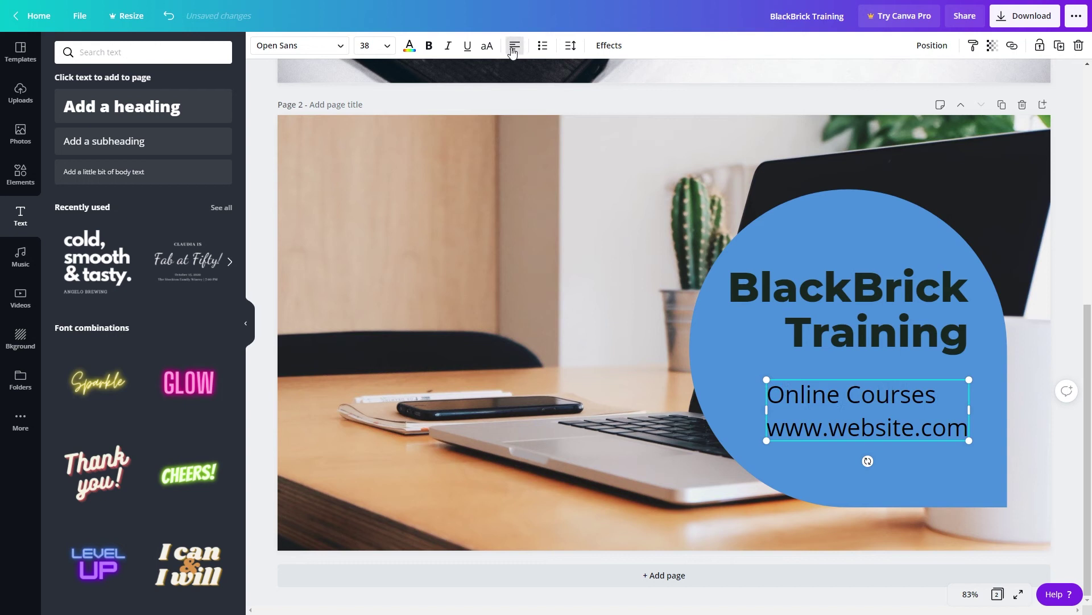
click(514, 47)
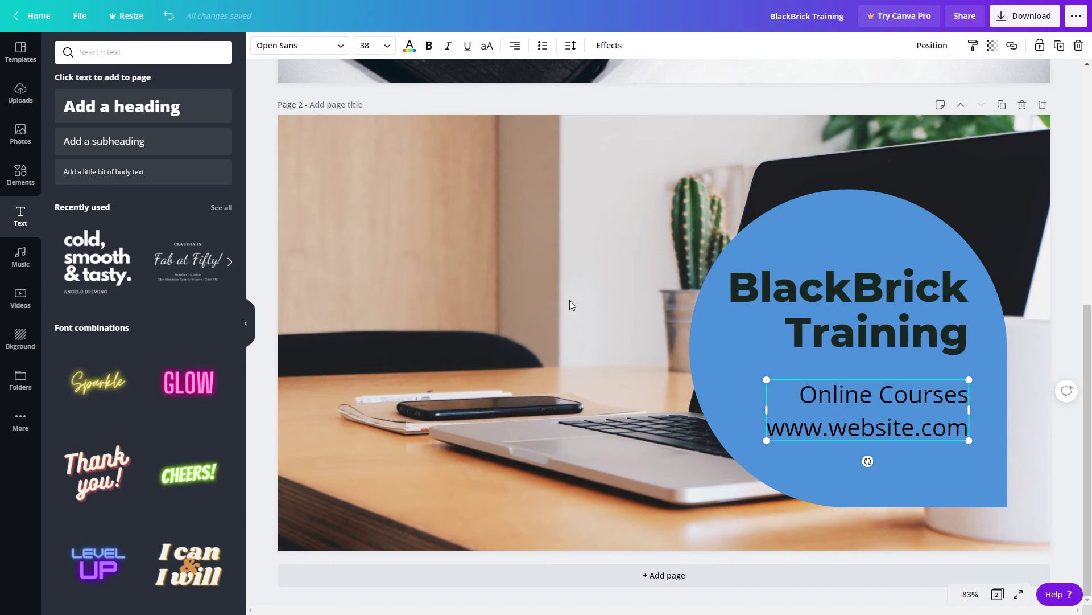
click(246, 319)
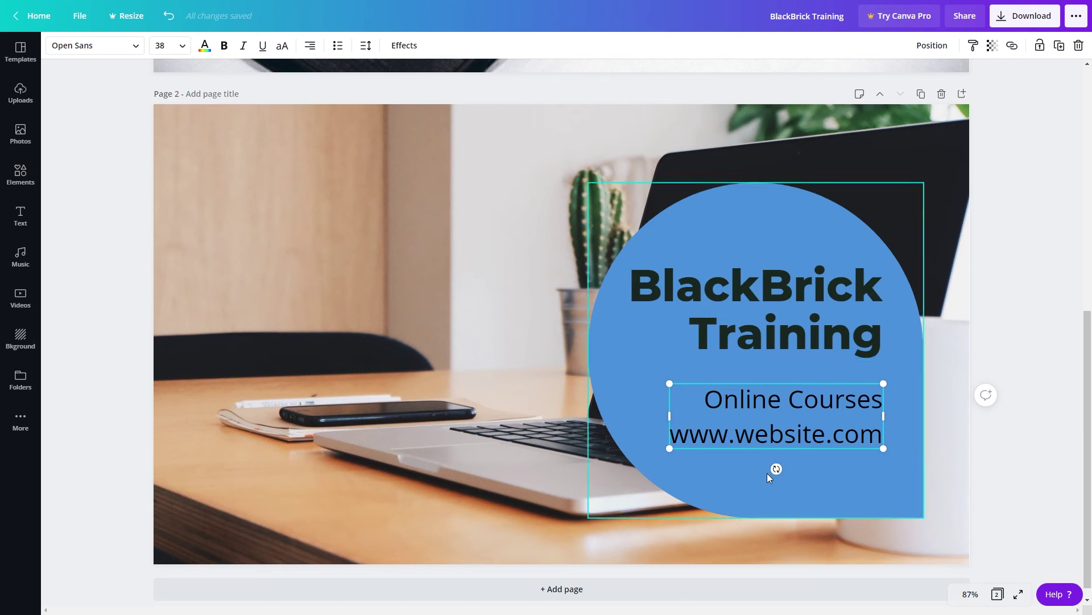
- Format the "Online Courses" line as bold Montserrat Classic in the white document color
triple_click(723, 401)
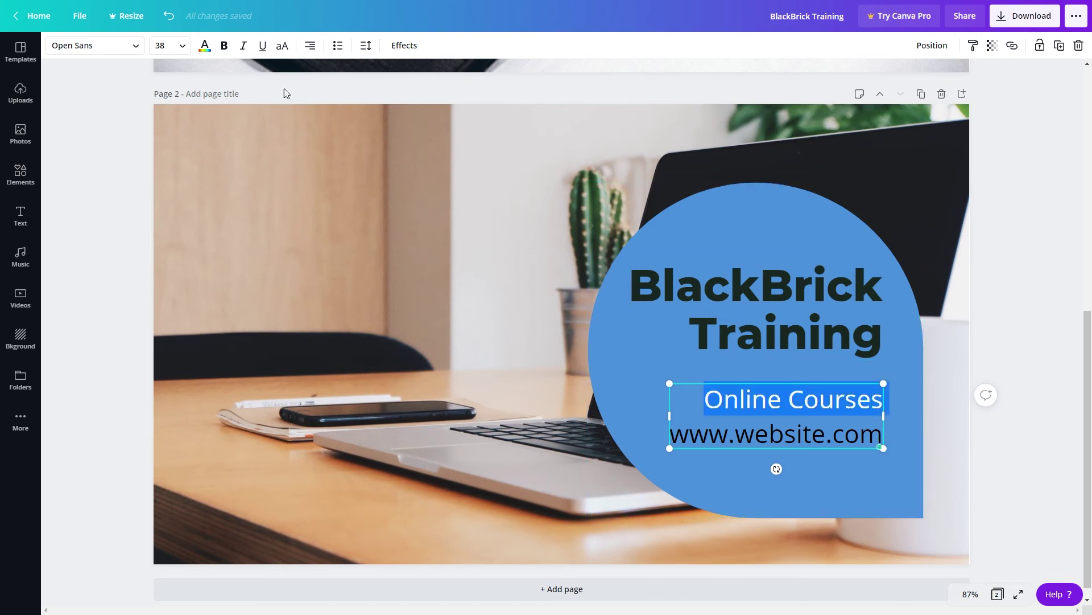
click(227, 50)
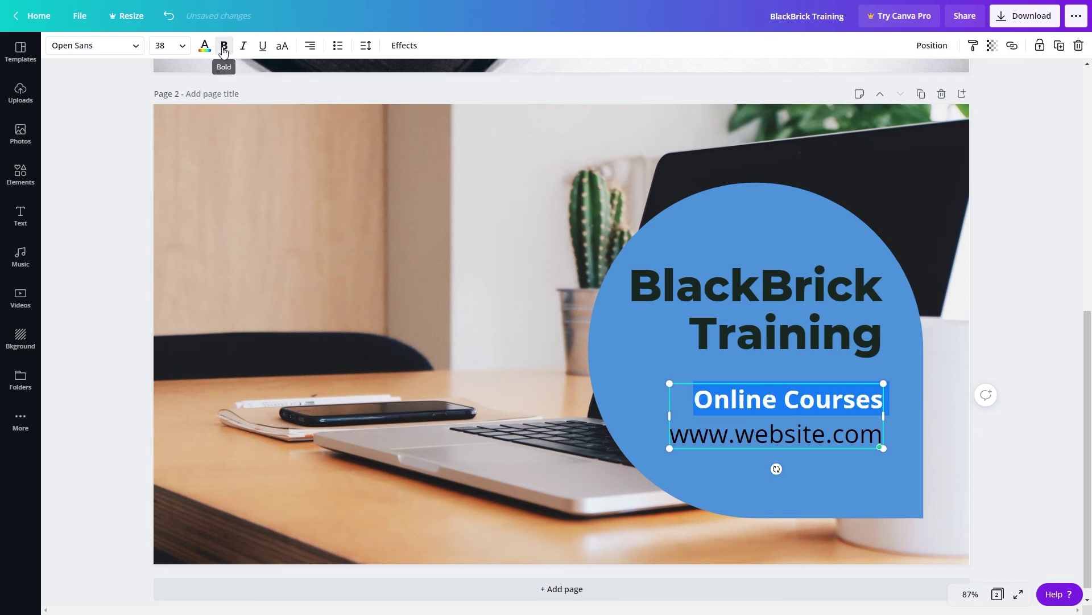
click(91, 45)
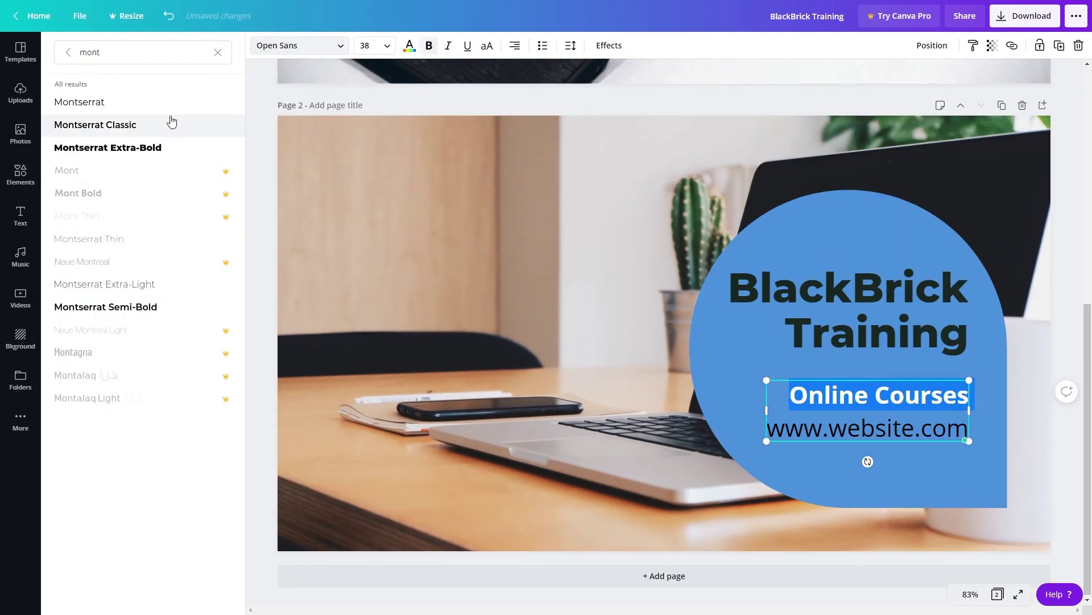
click(131, 125)
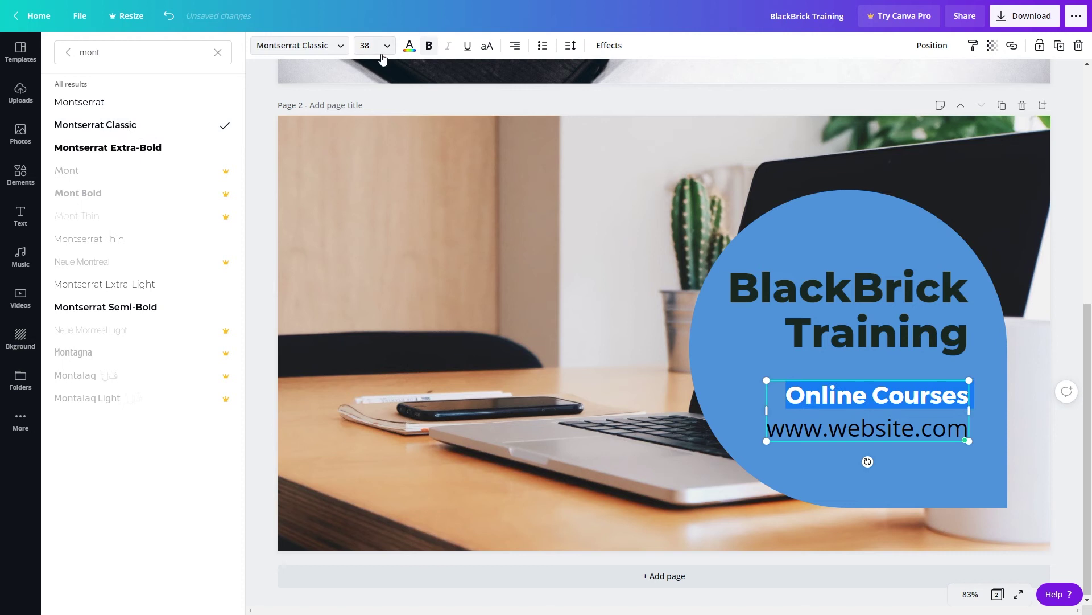
click(409, 45)
click(188, 159)
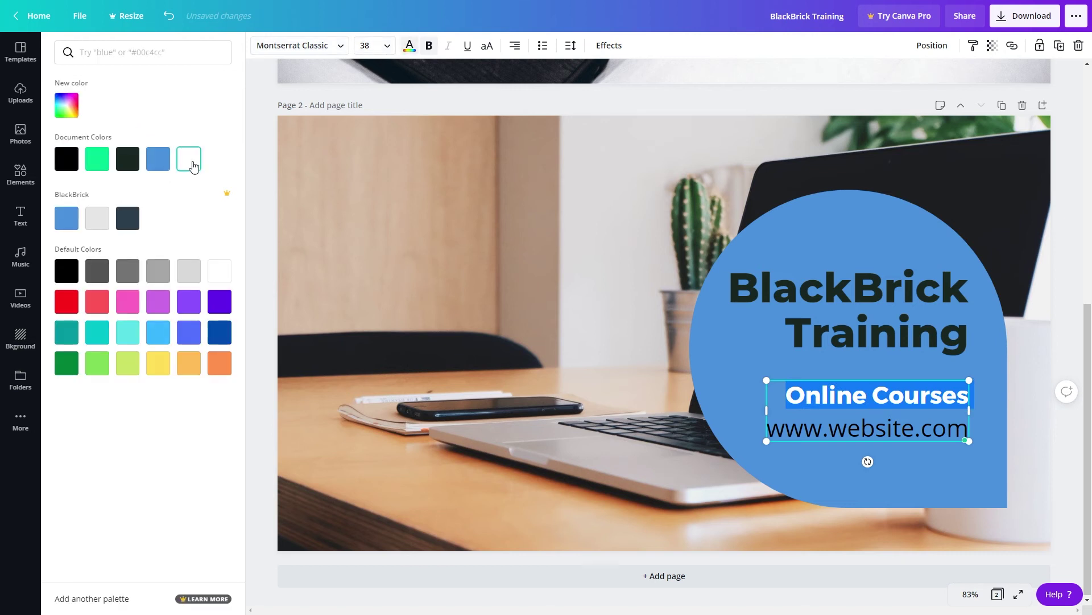
click(586, 383)
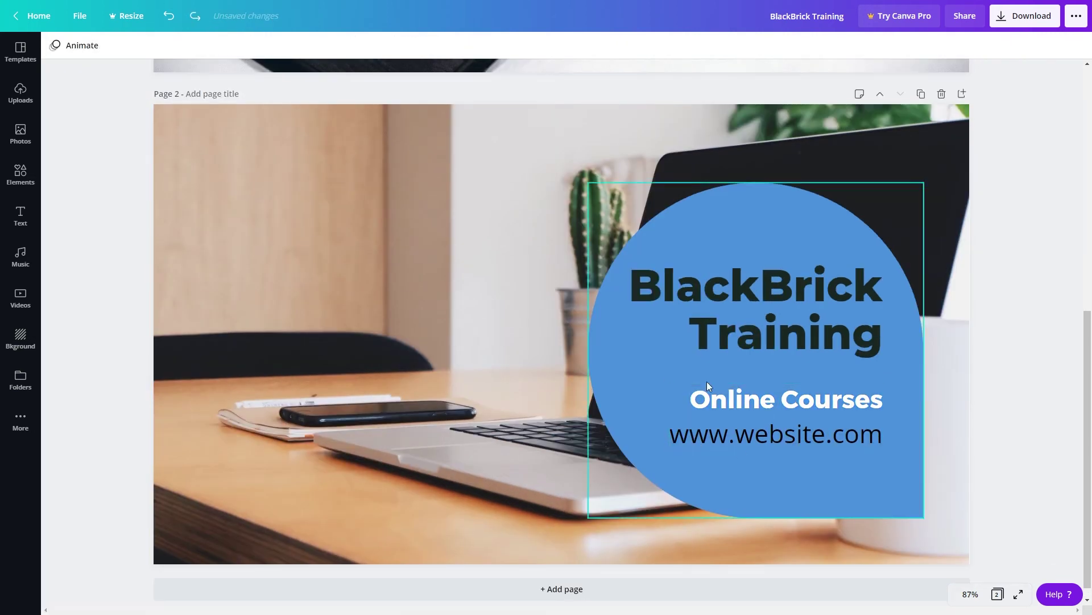
double_click(758, 433)
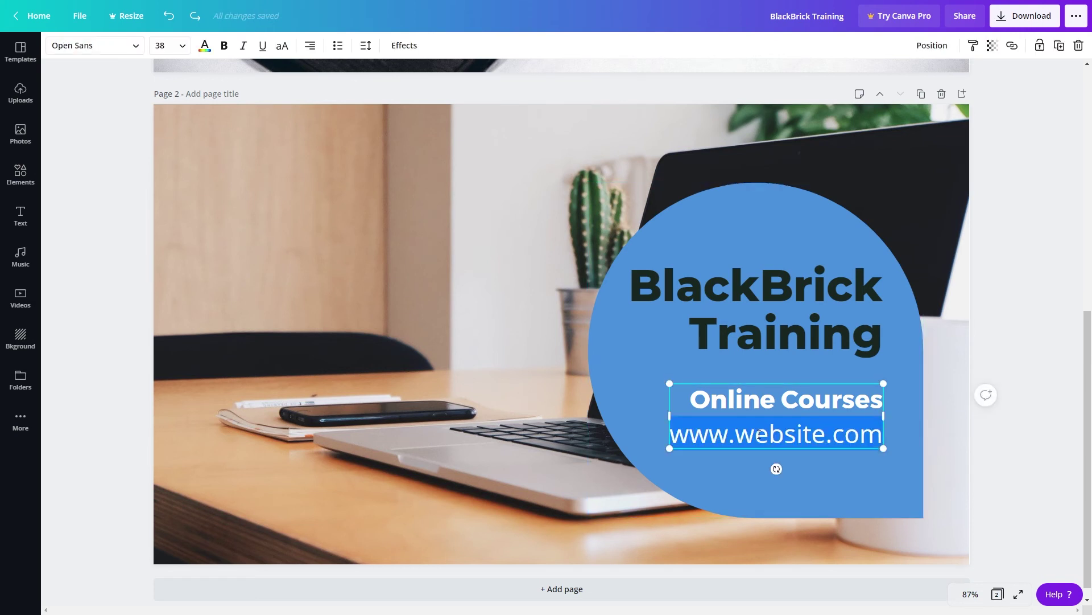
click(74, 55)
click(94, 109)
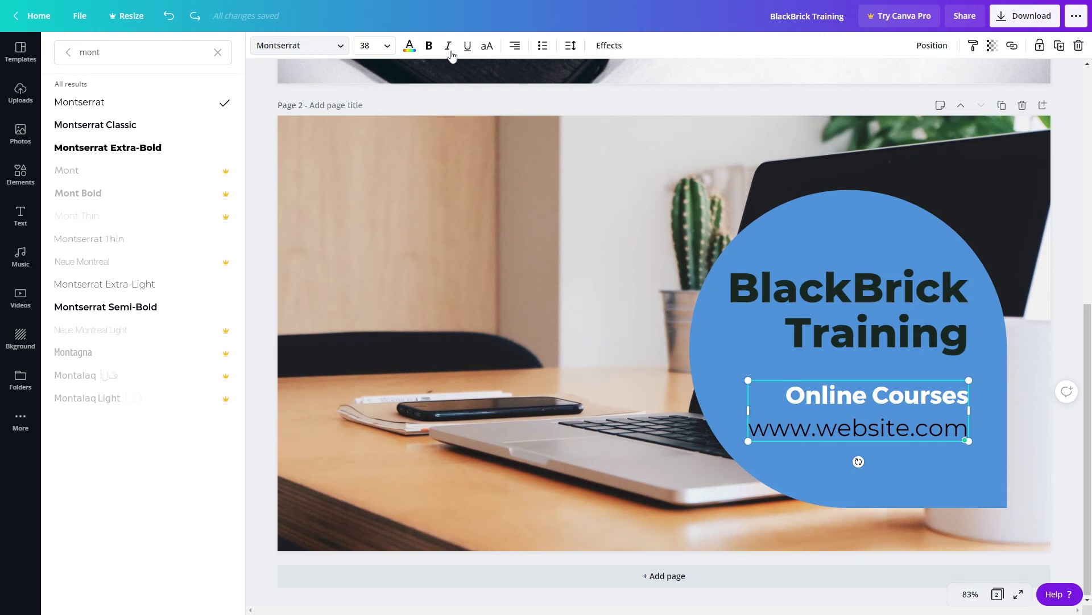
click(571, 45)
click(716, 81)
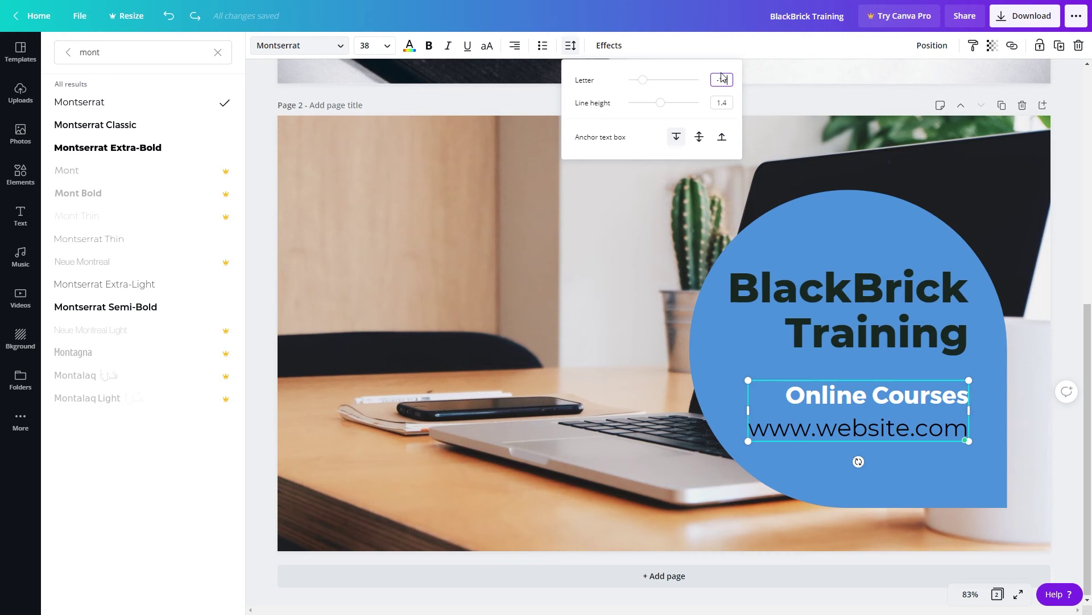
text(-10)
key(Return)
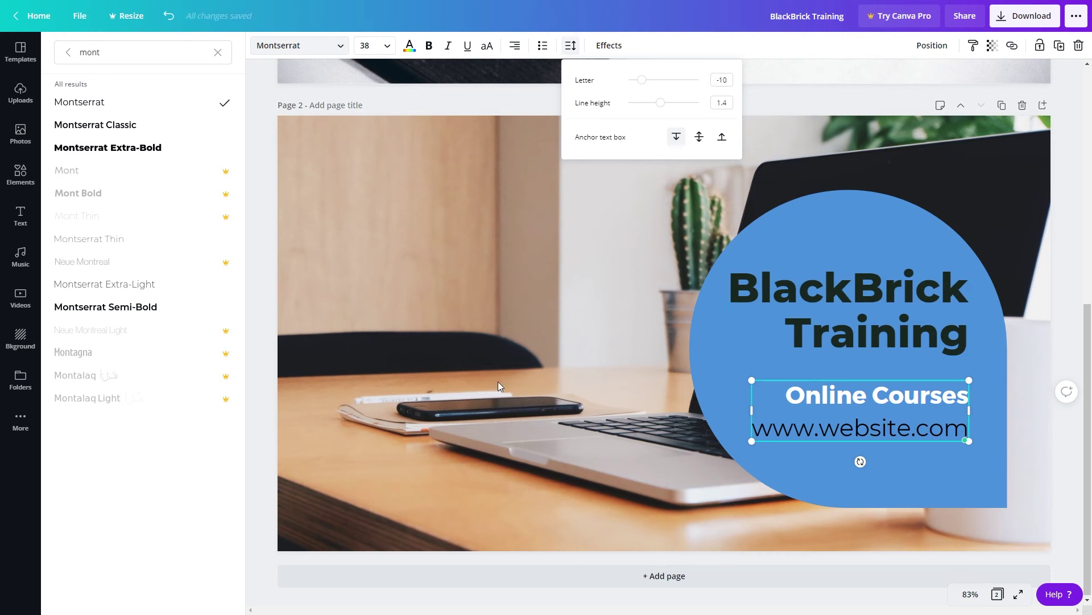
double_click(809, 426)
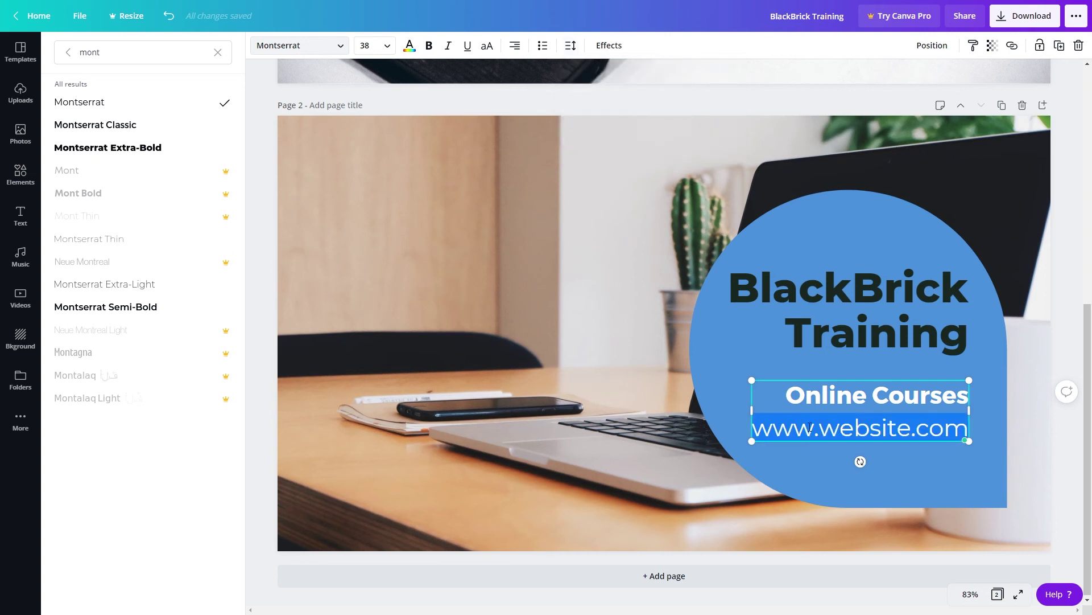
click(367, 45)
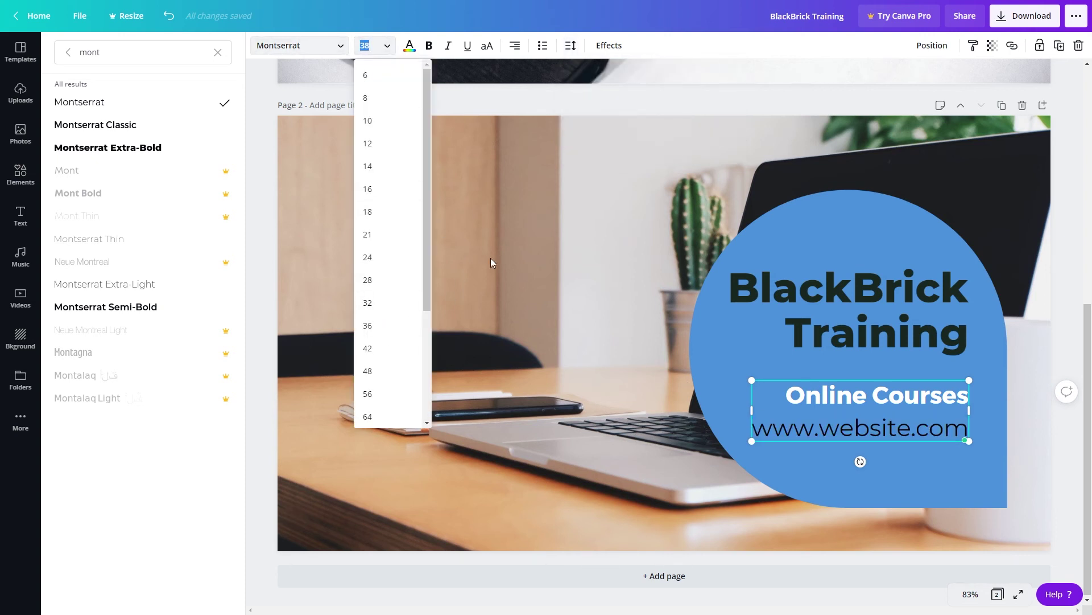
click(368, 325)
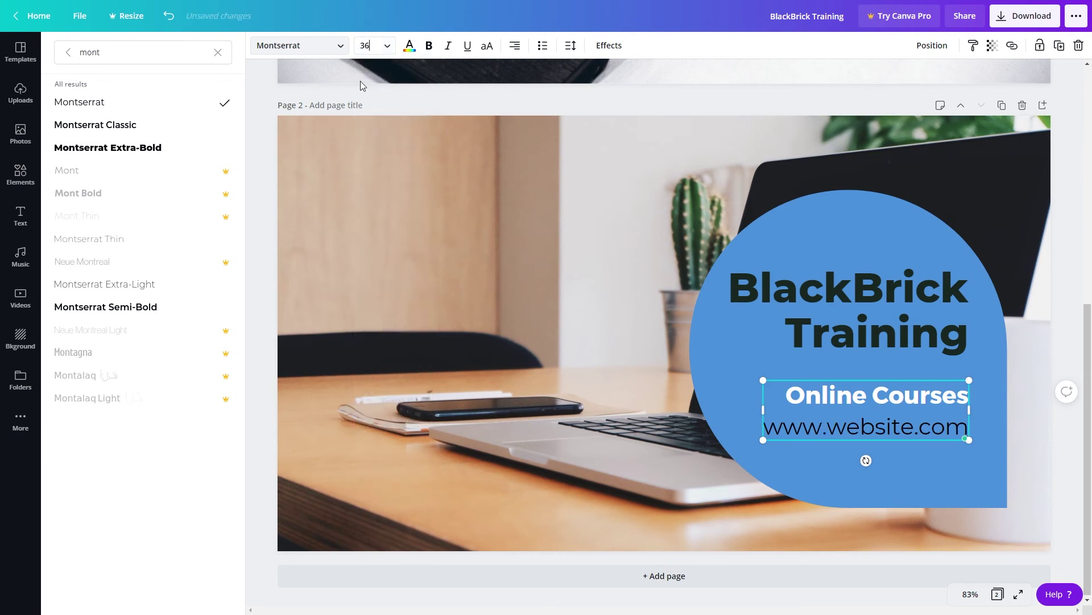
click(367, 45)
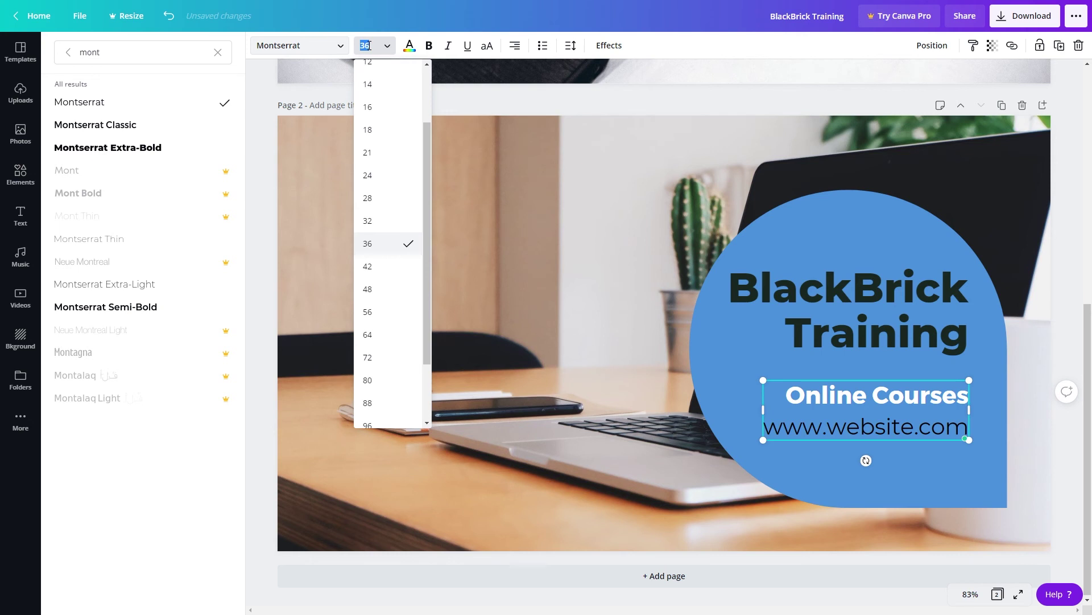
text(34)
key(Return)
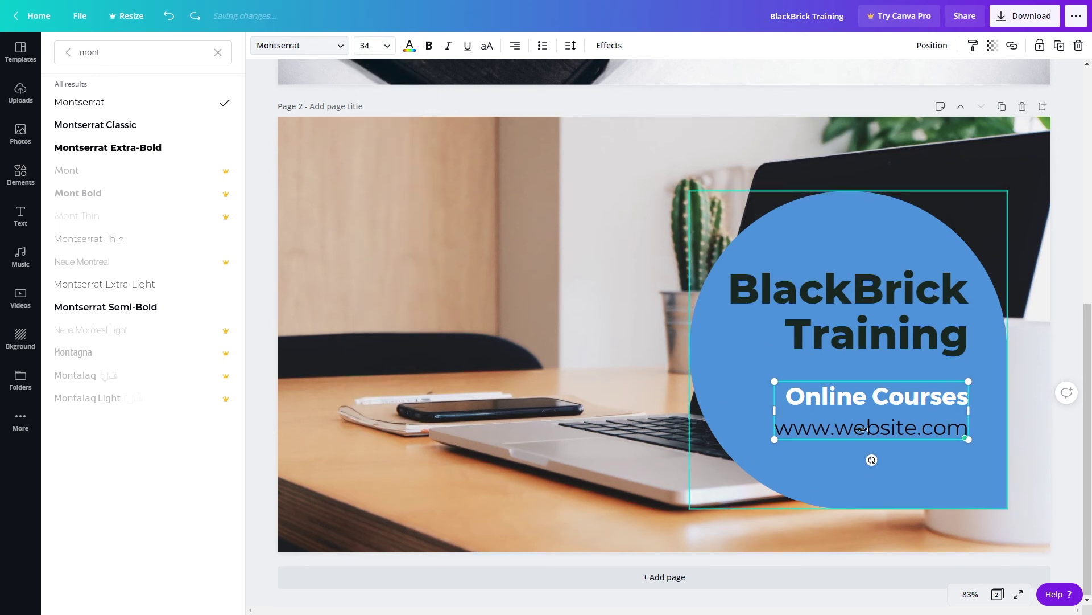
click(368, 46)
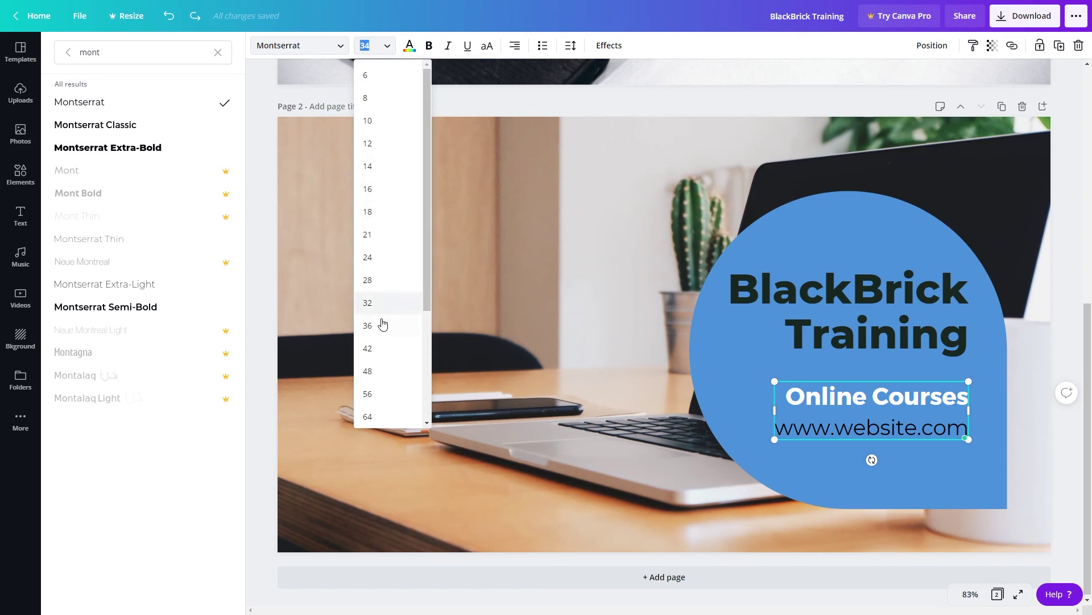
click(379, 284)
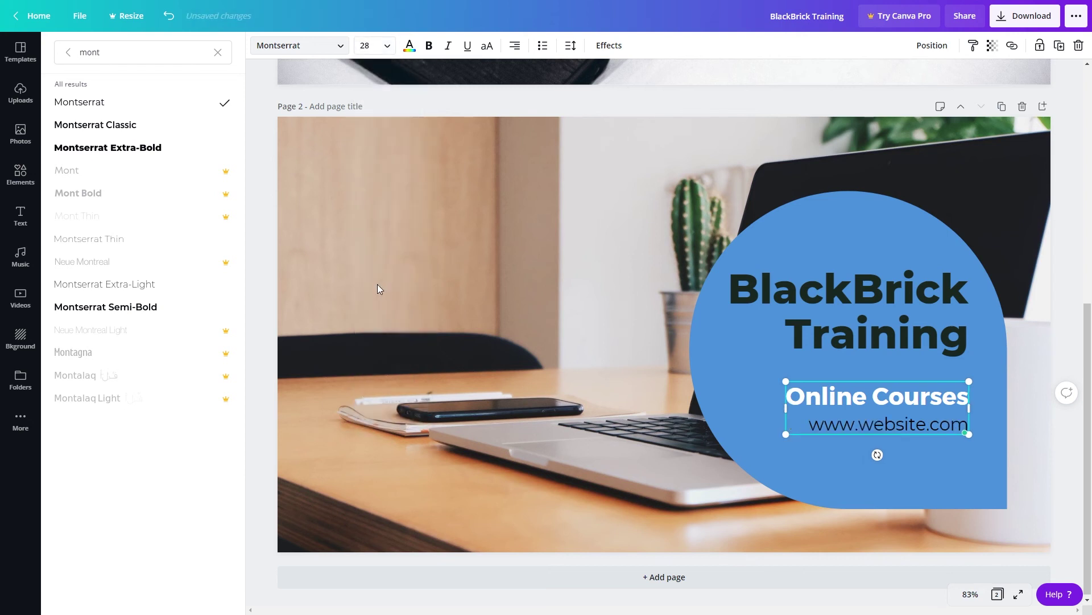
click(373, 46)
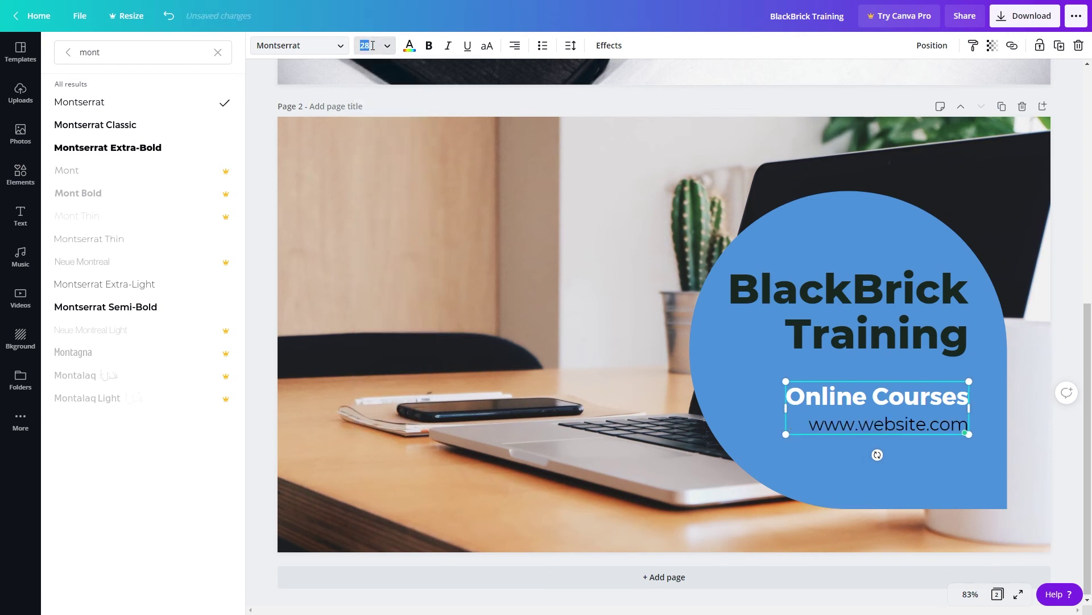
text(30)
key(Return)
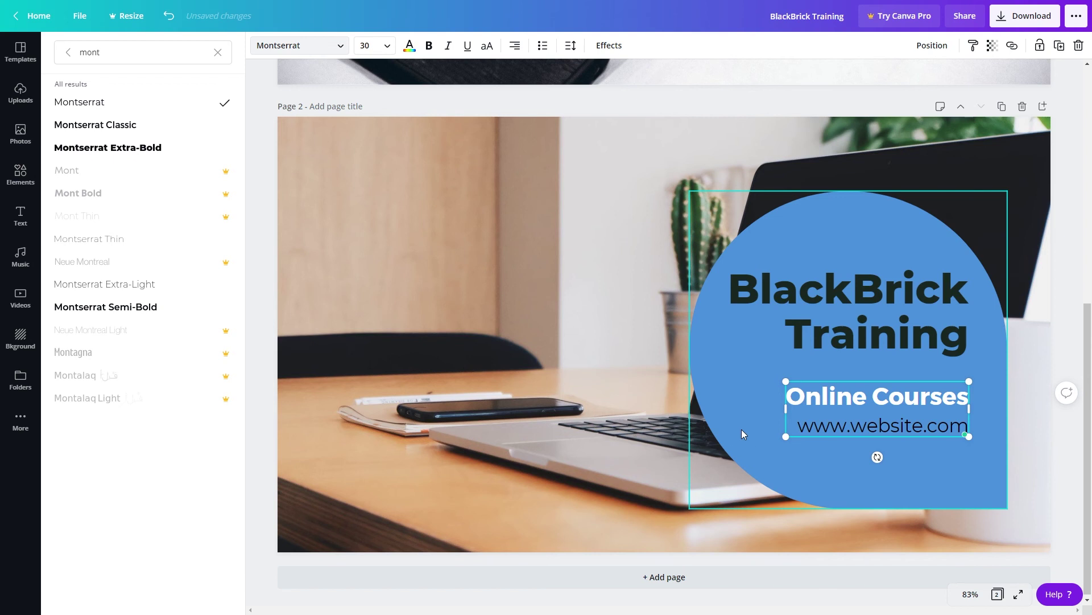
click(427, 48)
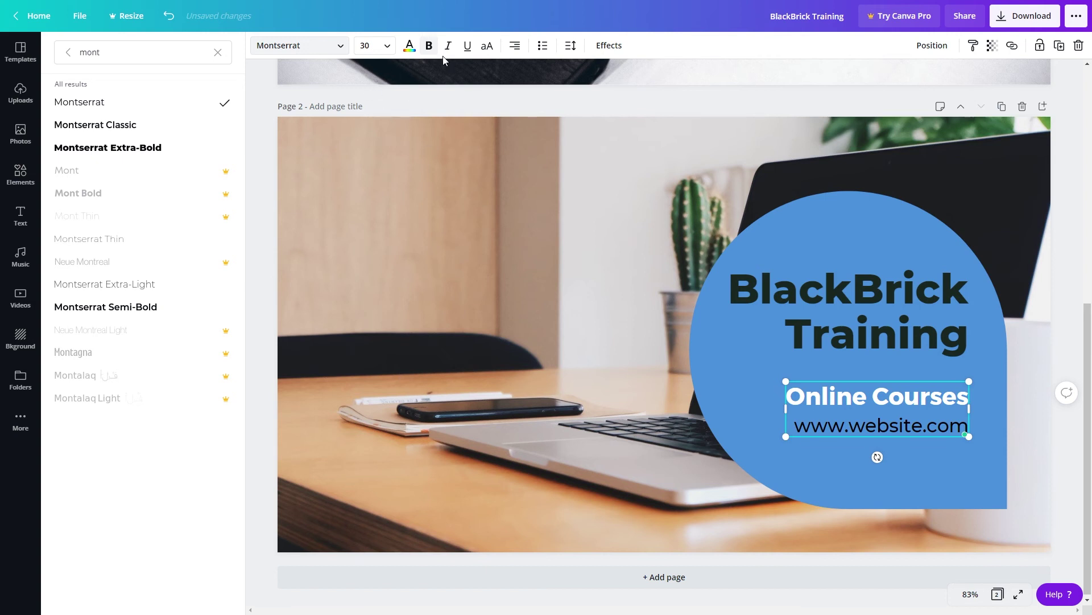
click(409, 49)
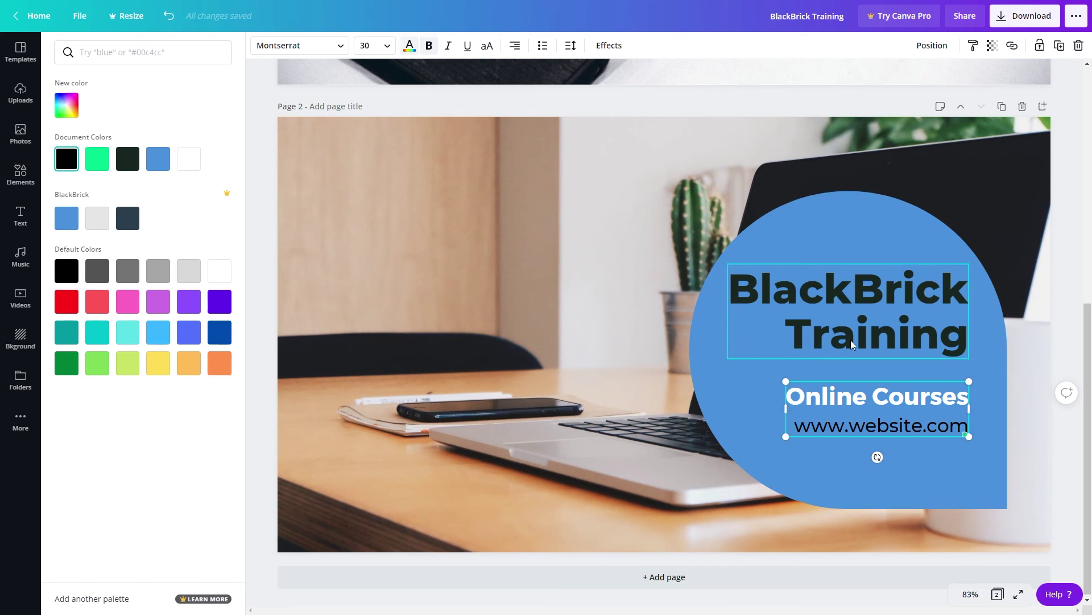
click(125, 163)
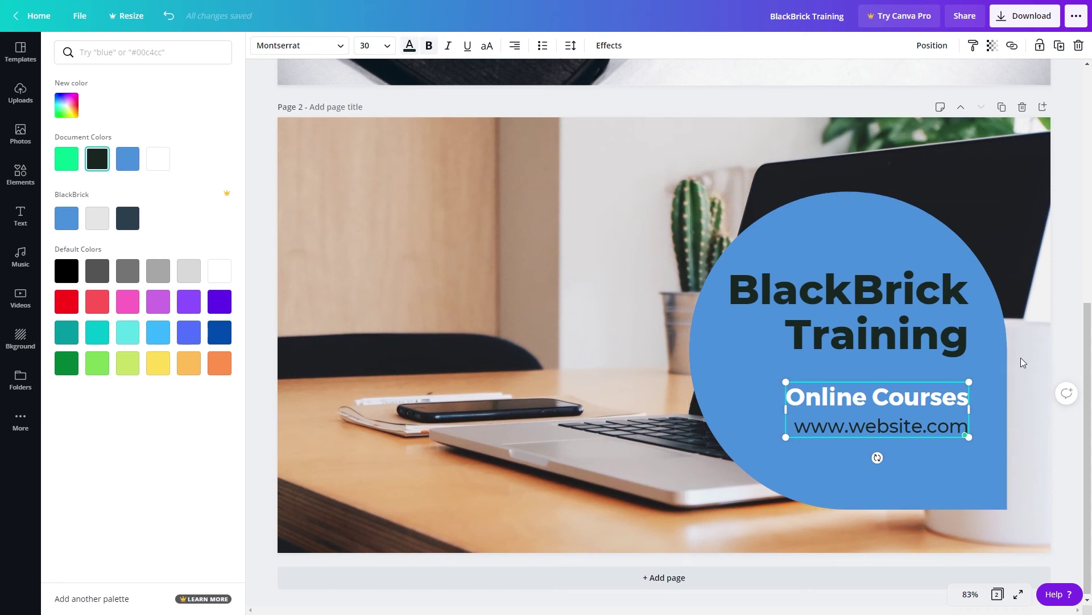
key(Escape)
click(125, 213)
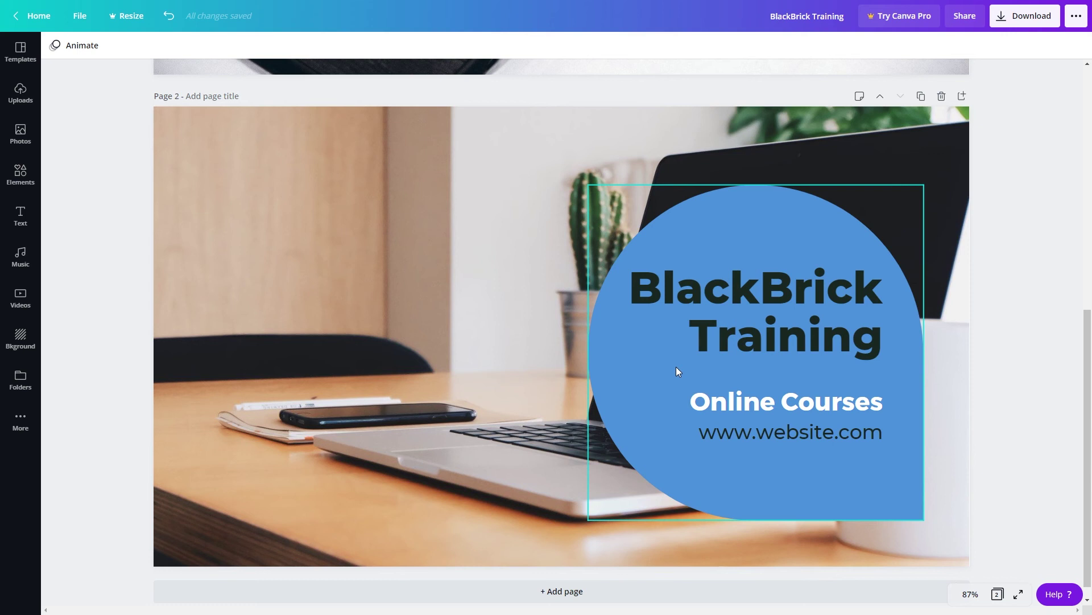
- Set the "BlackBrick Training" heading's font size to 64 and move it slightly down toward the subheading, keeping their right edges flush
click(750, 340)
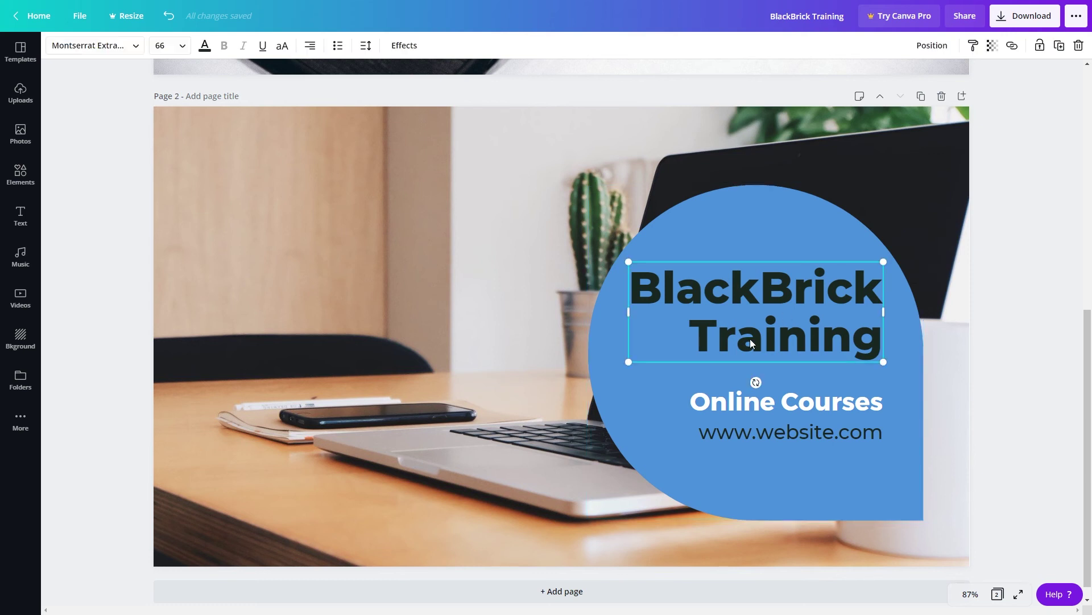
click(178, 48)
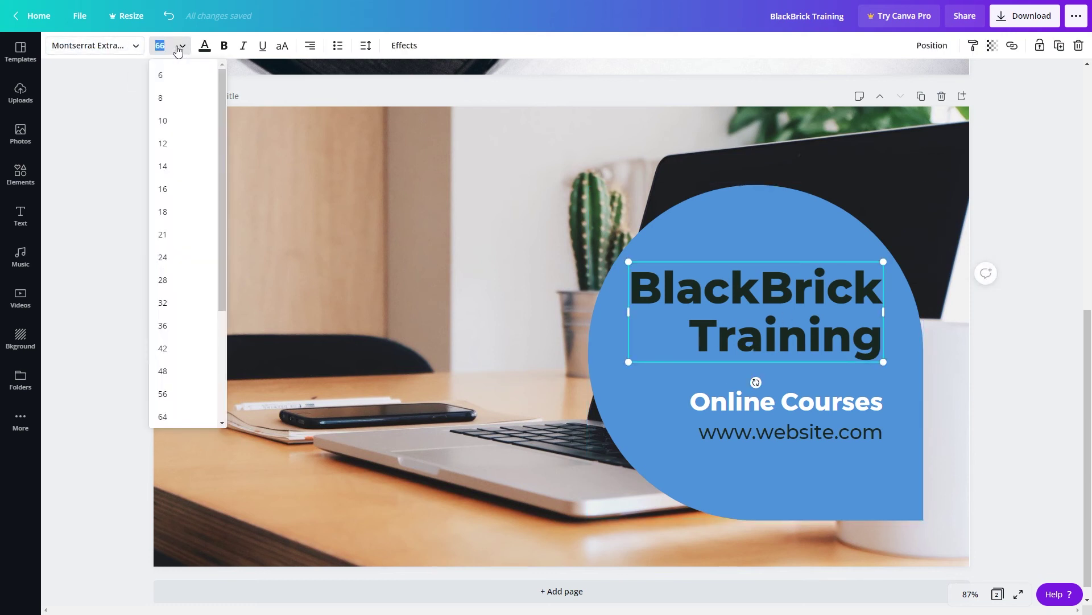
scroll(183, 282, down, 2)
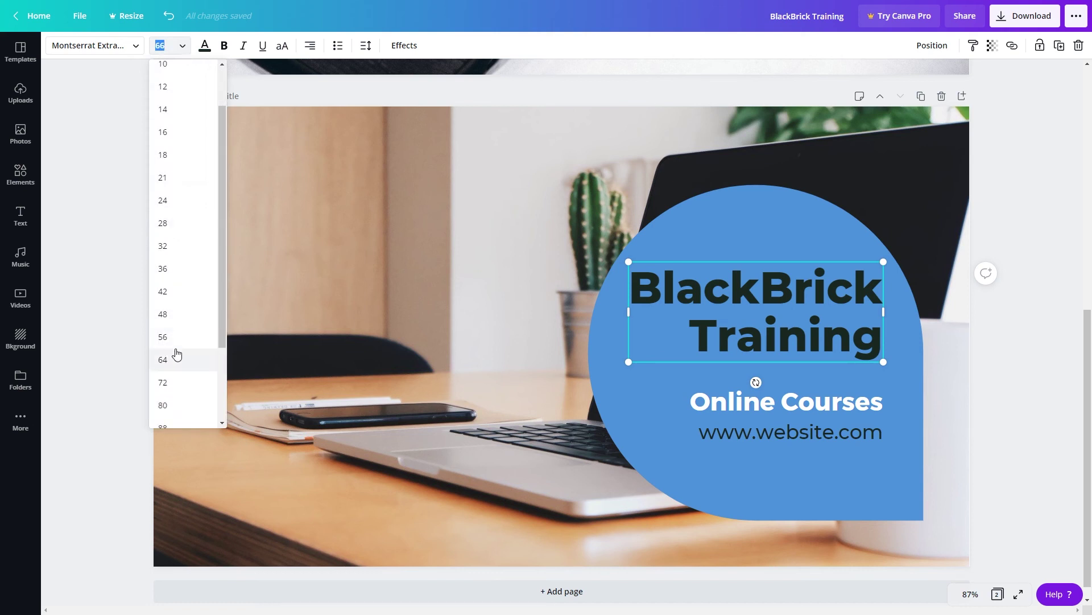
click(174, 361)
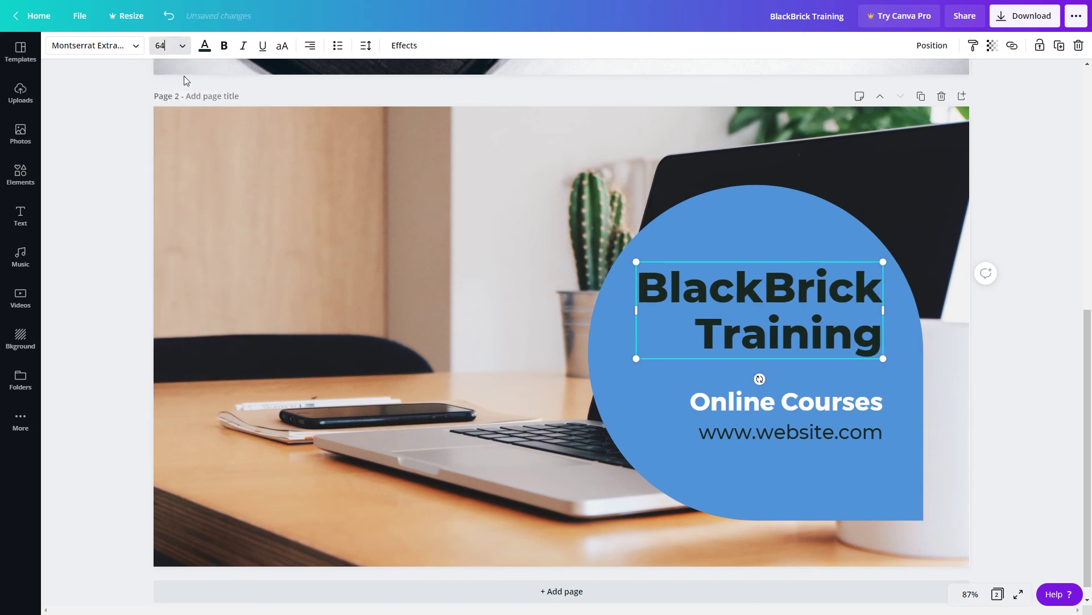
key(ctrl+z)
click(780, 294)
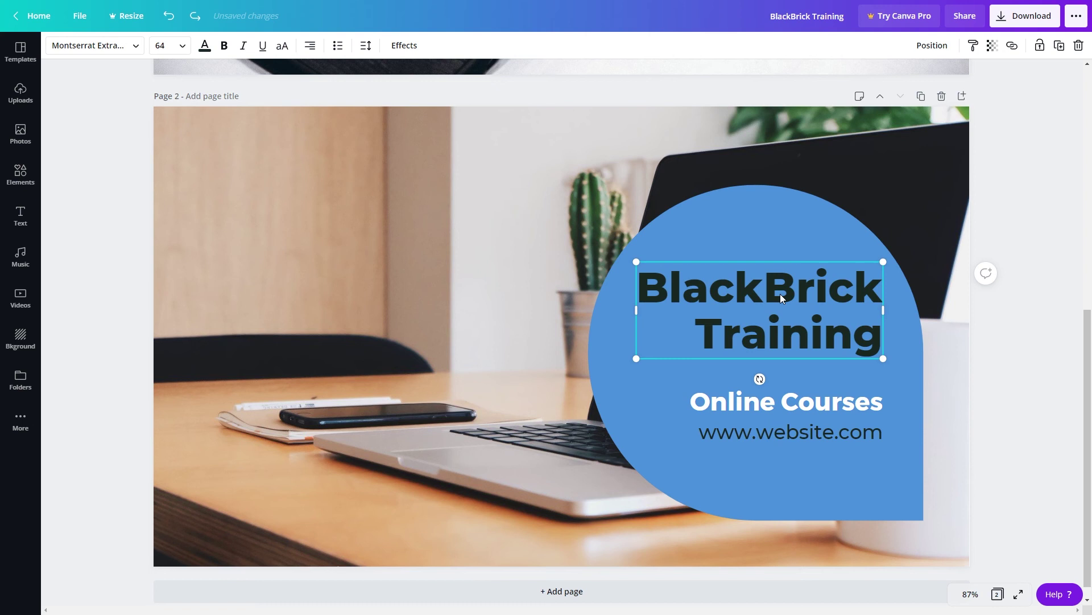
drag(780, 295, 777, 293)
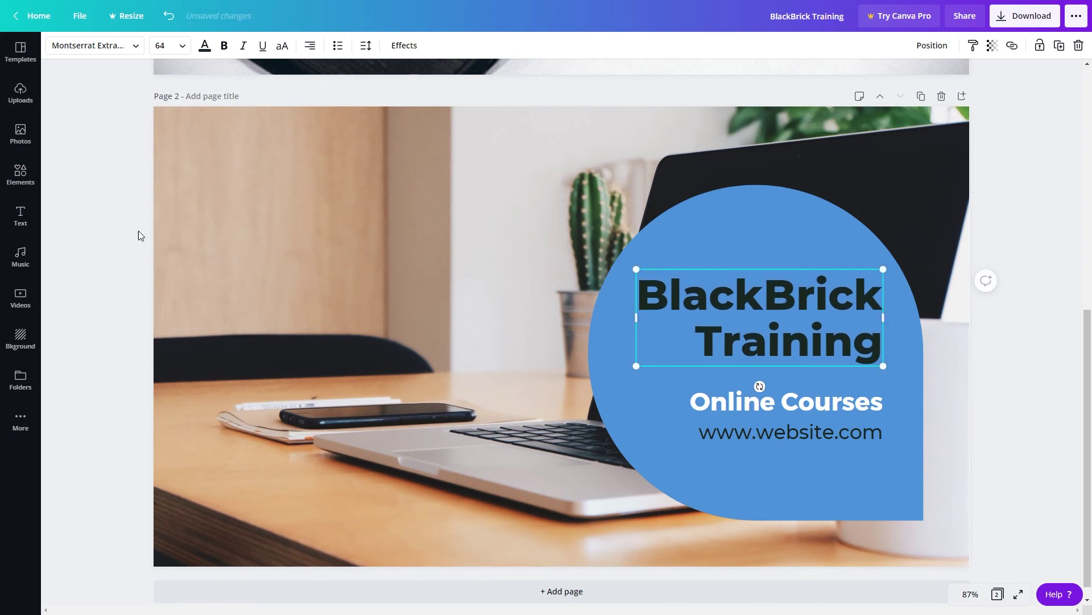
key(Escape)
- Lock the blue teardrop shape on page 2 in place
click(761, 485)
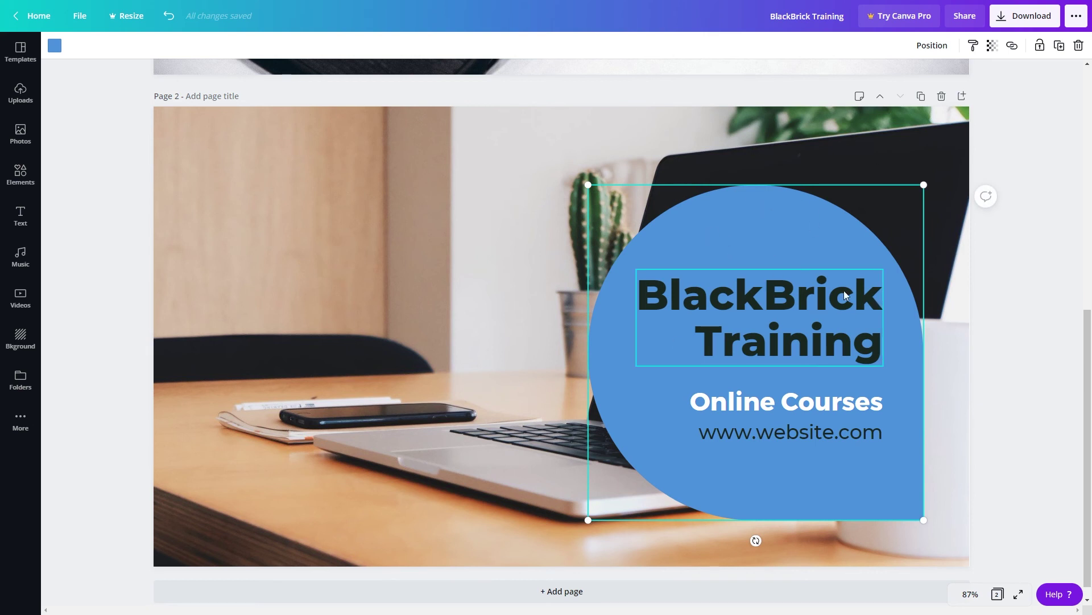
click(1040, 50)
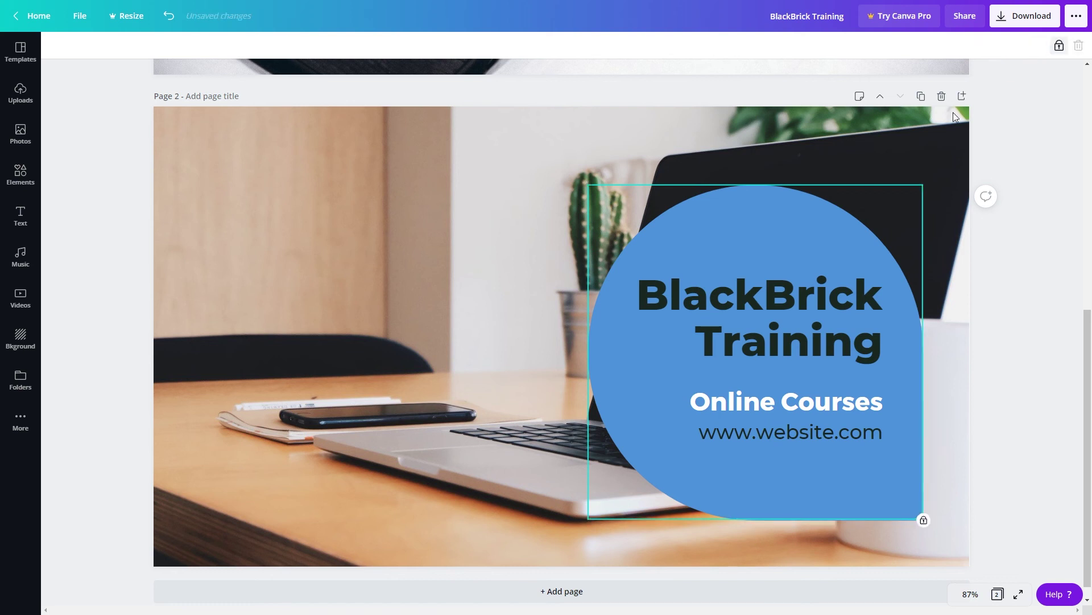
key(Escape)
- Select the heading and the subheading text together and move them slightly down and left inside the blue teardrop
drag(712, 237, 774, 435)
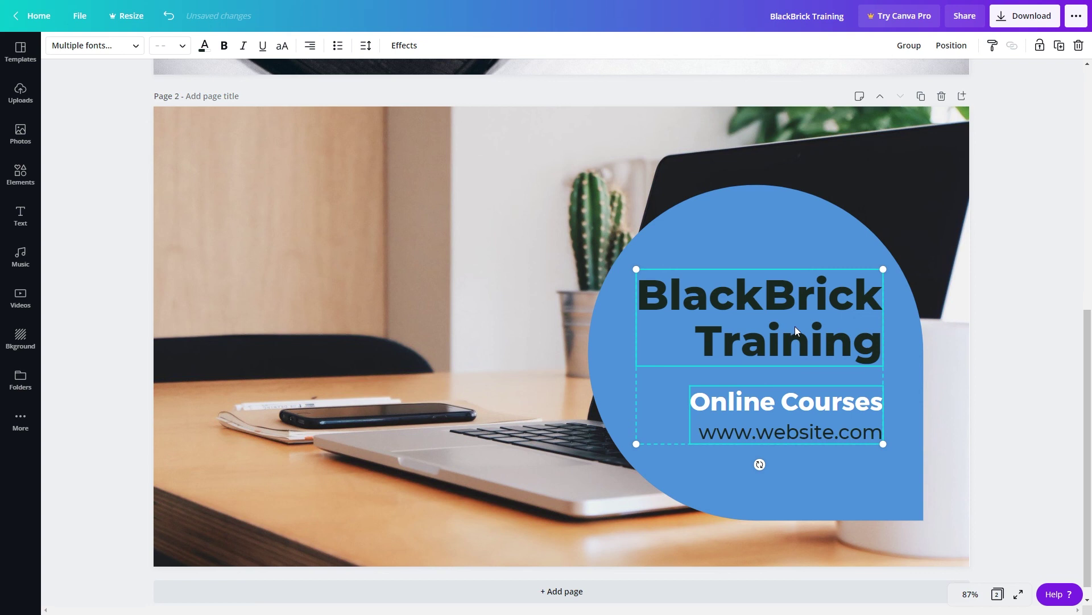
drag(796, 325, 840, 317)
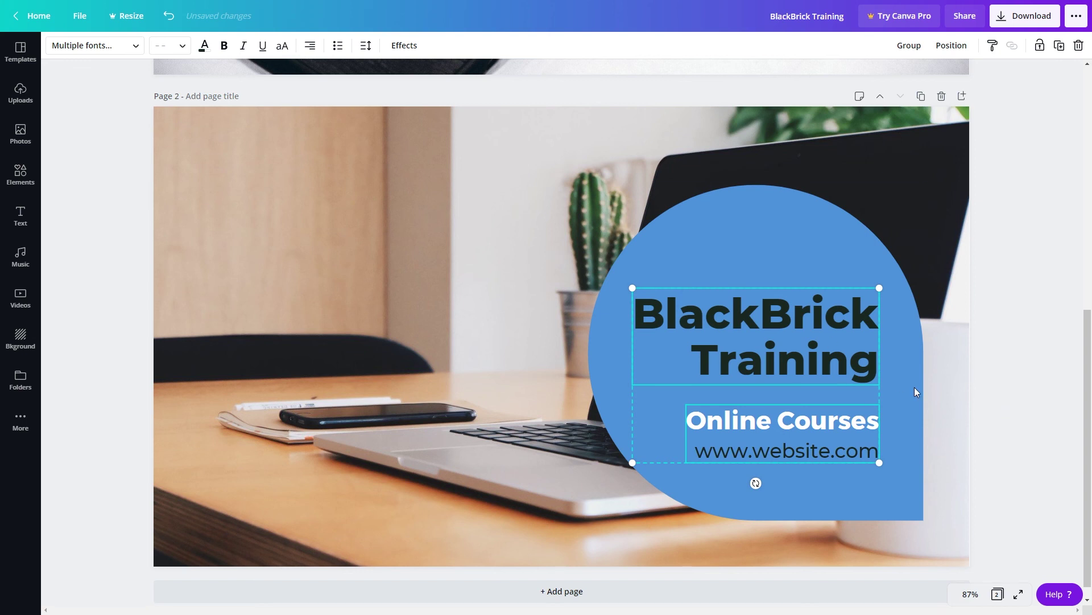
click(929, 231)
click(1005, 264)
scroll(1005, 264, down, 1)
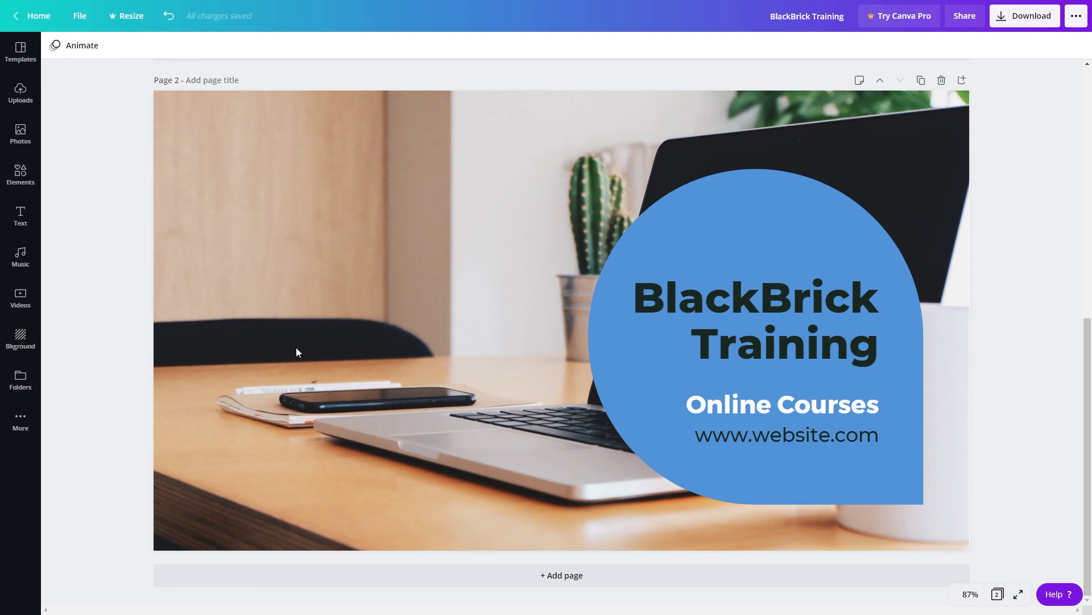
- Blur the desk background photo on page 2 by setting its blur adjustment to 5
click(305, 200)
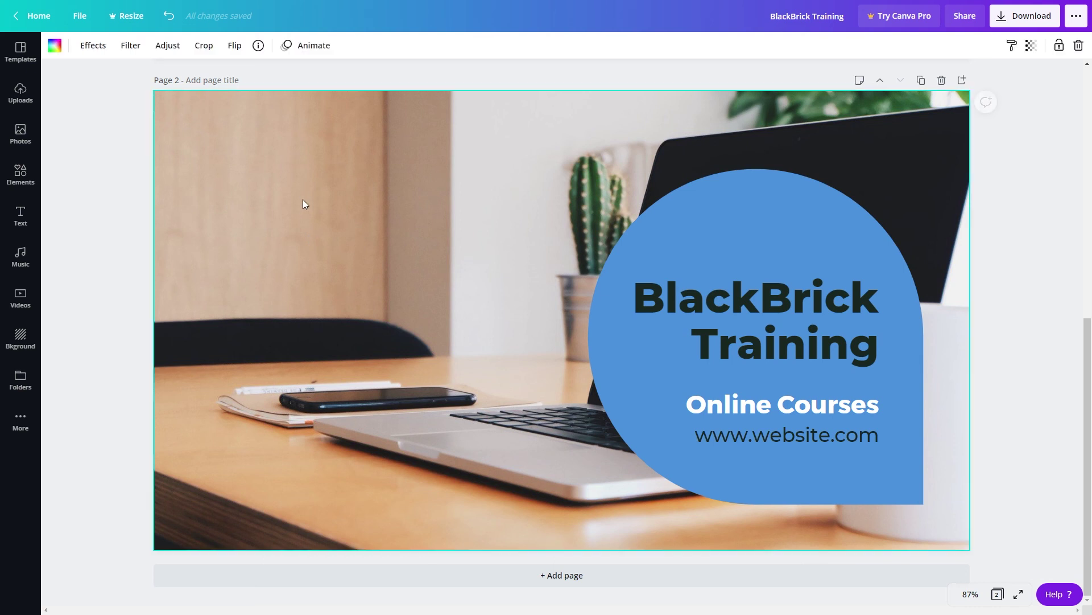
click(168, 48)
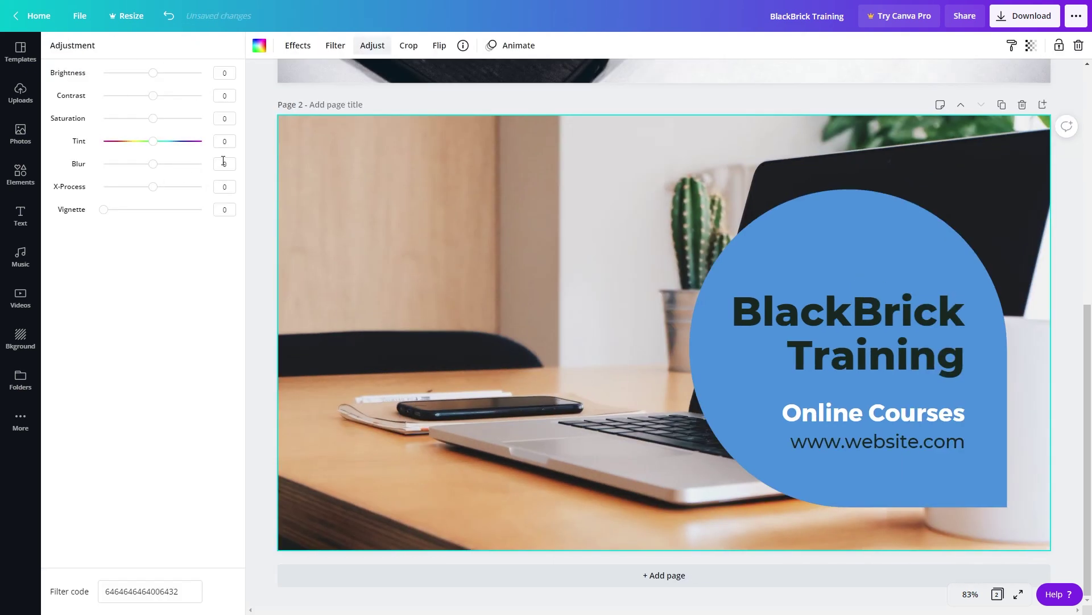
click(227, 163)
text(5)
click(205, 267)
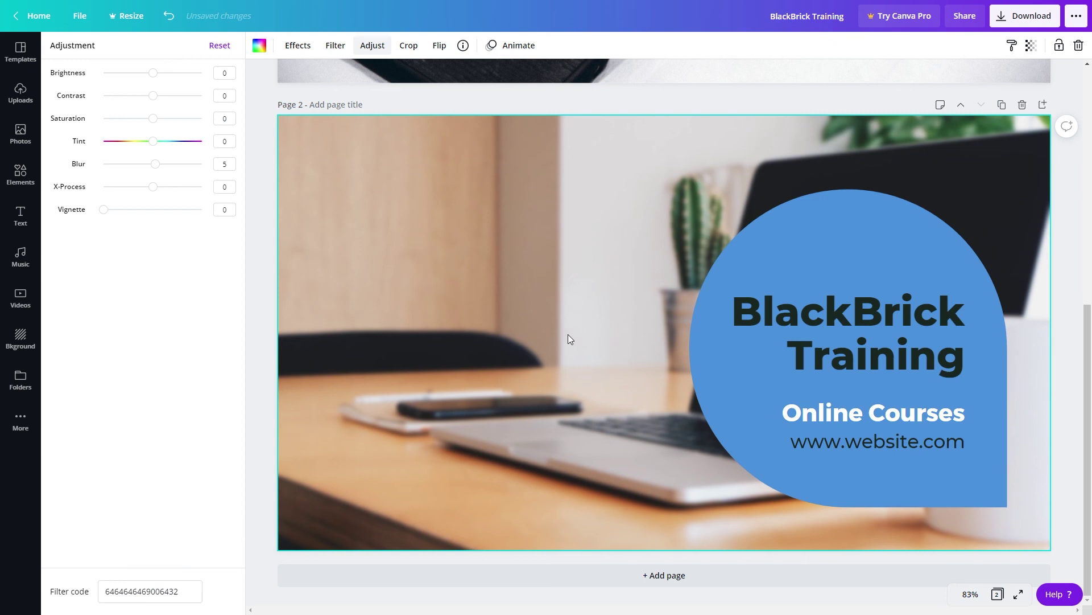
click(262, 170)
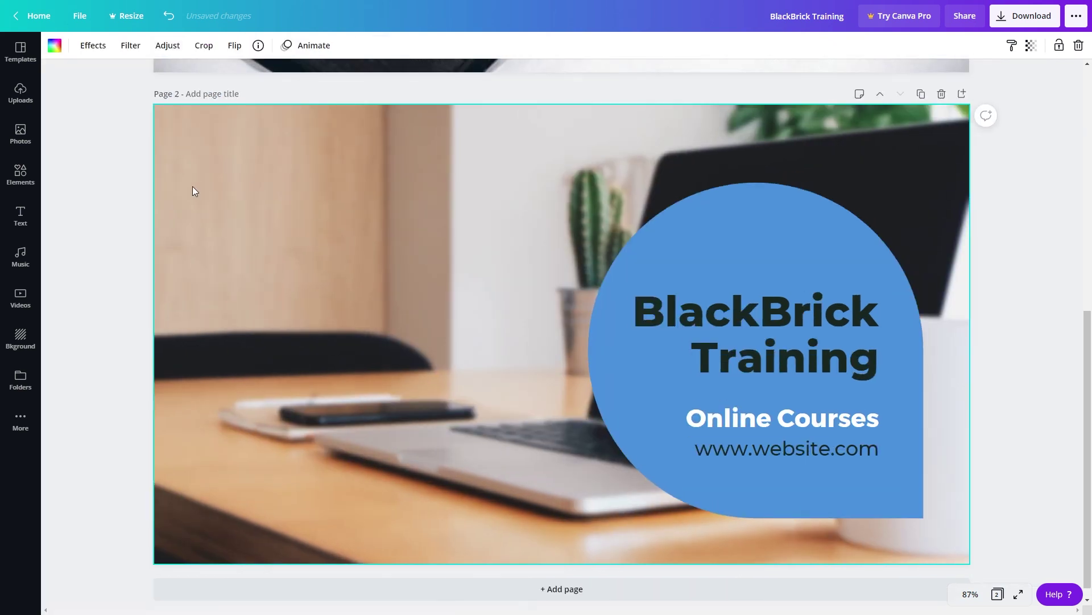
click(552, 356)
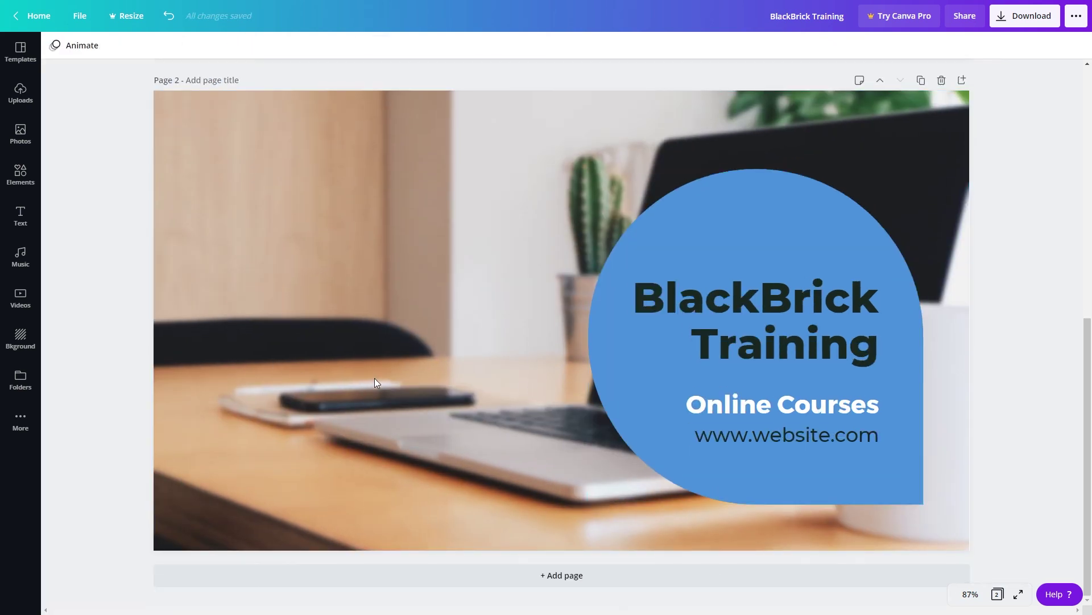
- Italicize the "BlackBrick Training" heading on page 2 and deselect it
click(738, 327)
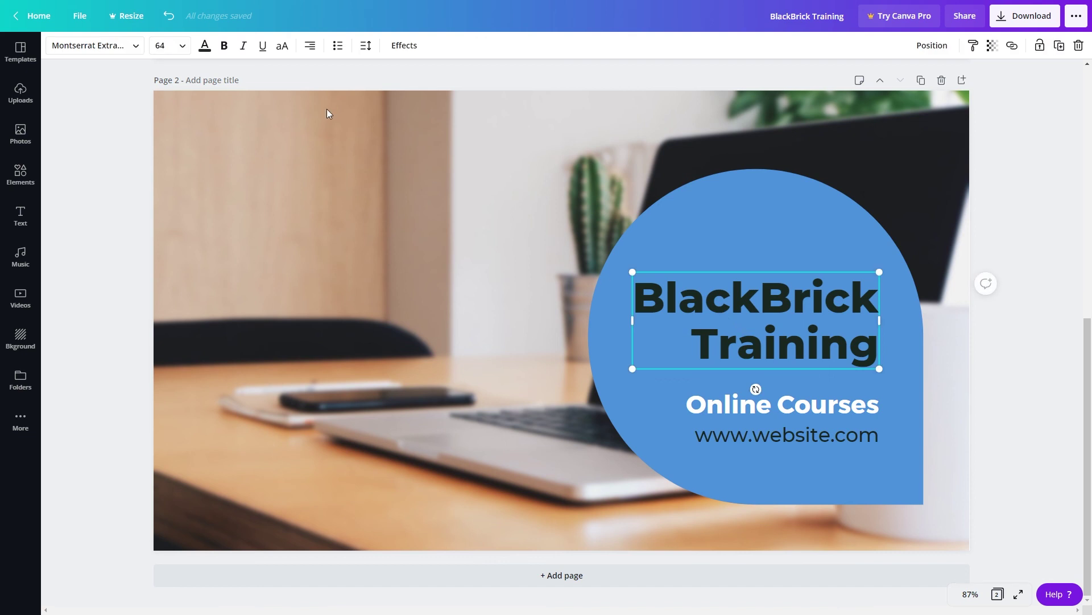
click(243, 45)
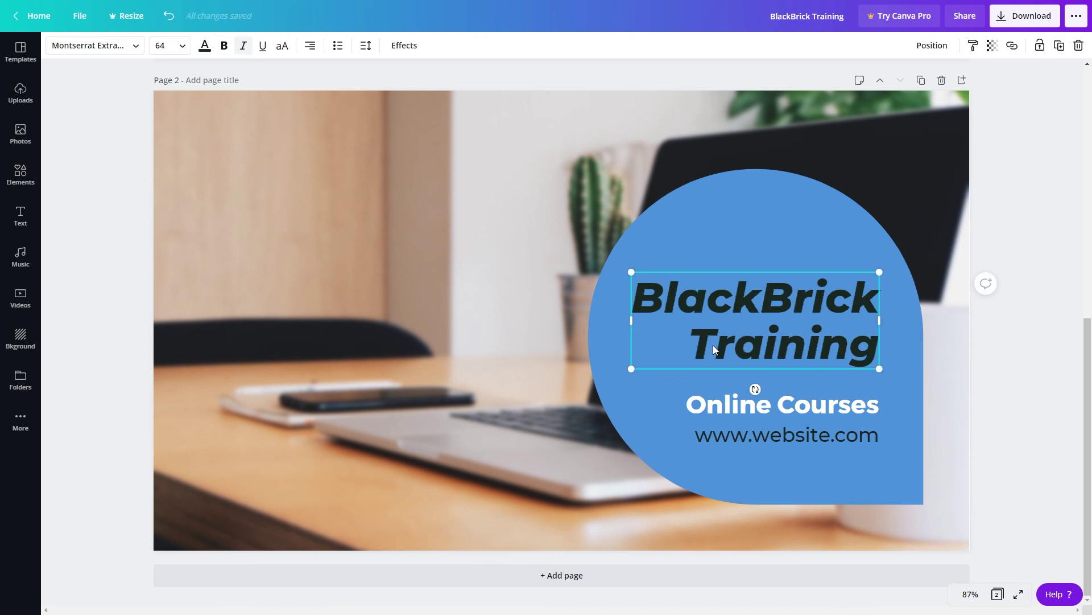
click(131, 179)
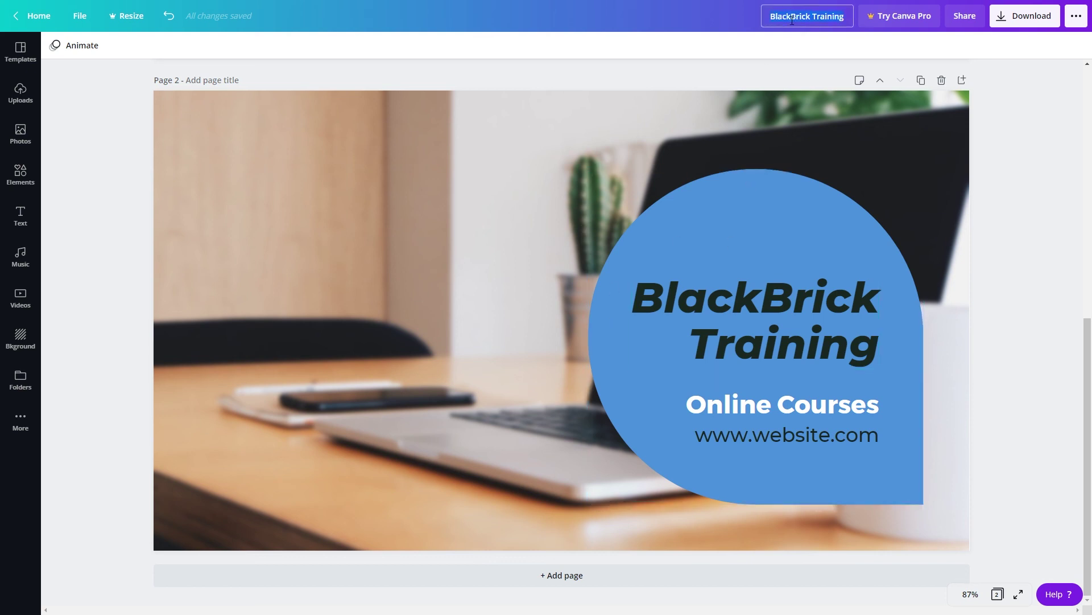
- Rename the design as "Facebook page cover project"
text(Facebook page cover proj)
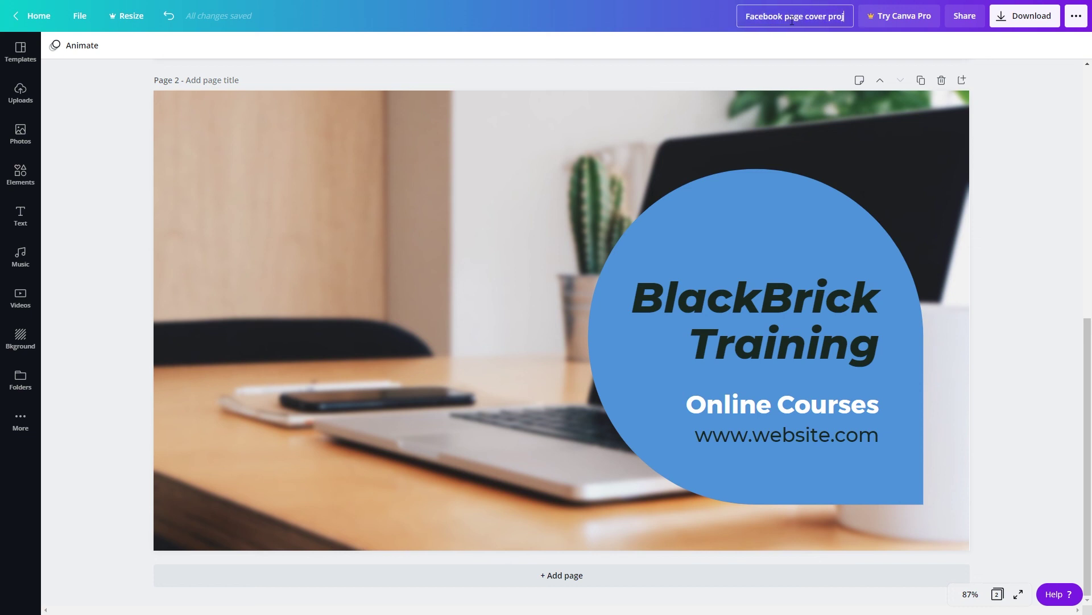
text(ect)
key(Return)
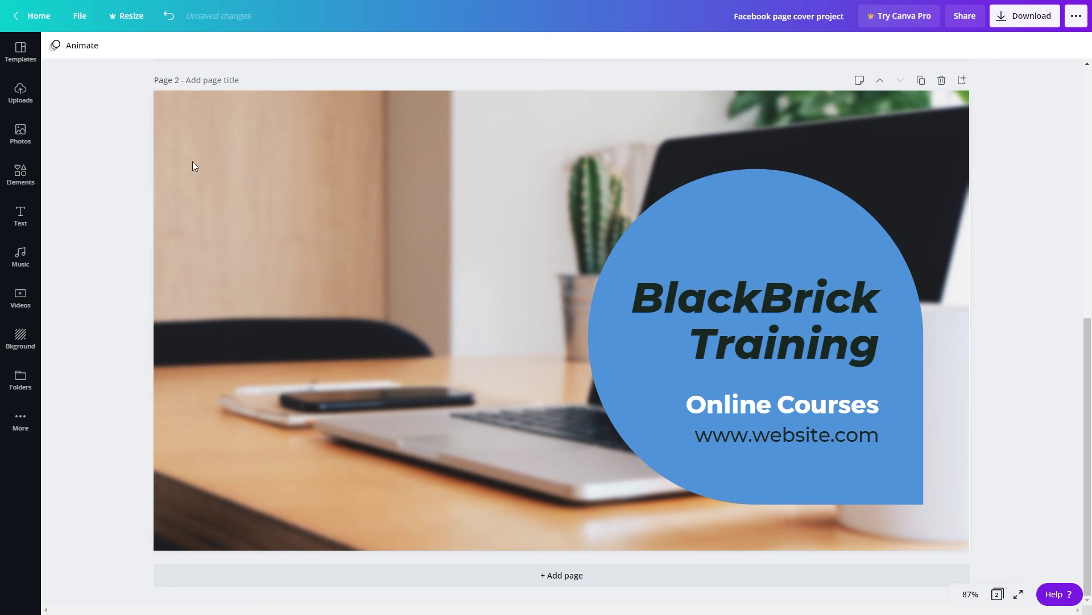
- Review the design's download options, including file type and page selection, and close them without downloading
click(234, 124)
click(200, 18)
click(1021, 19)
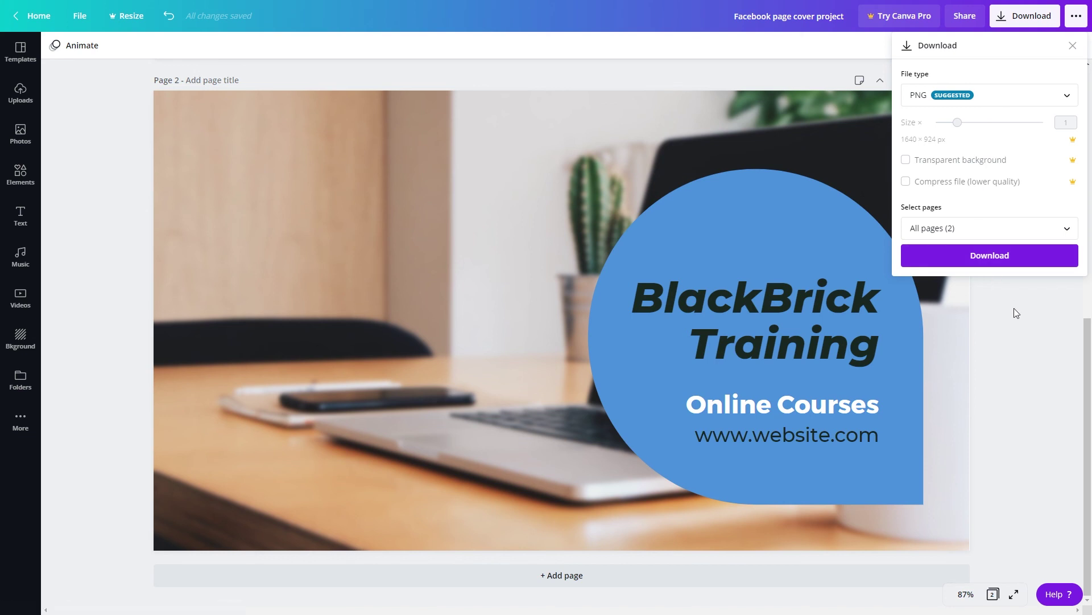
key(Escape)
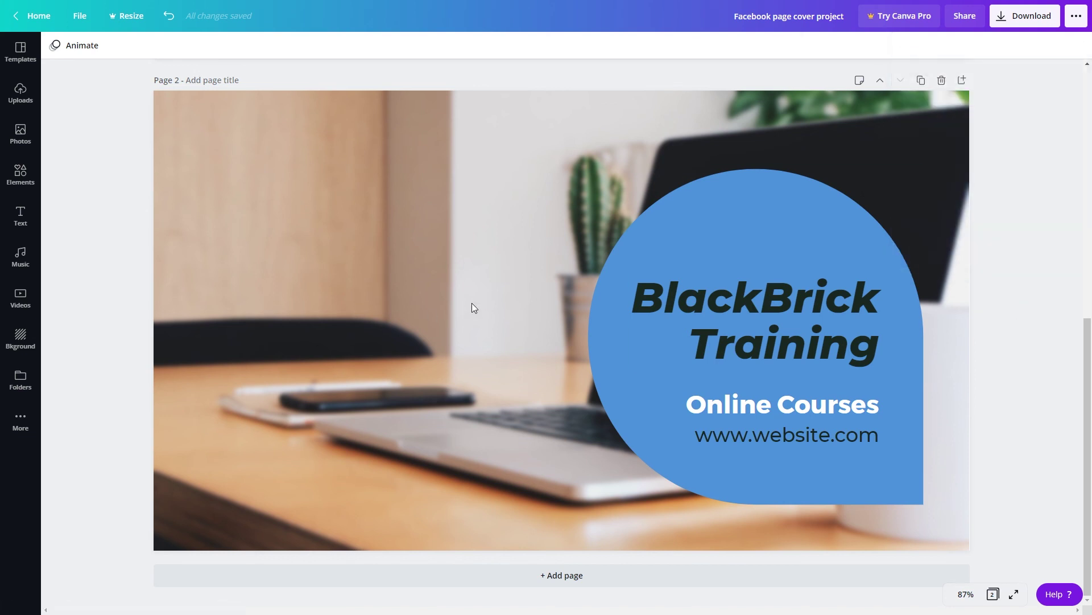